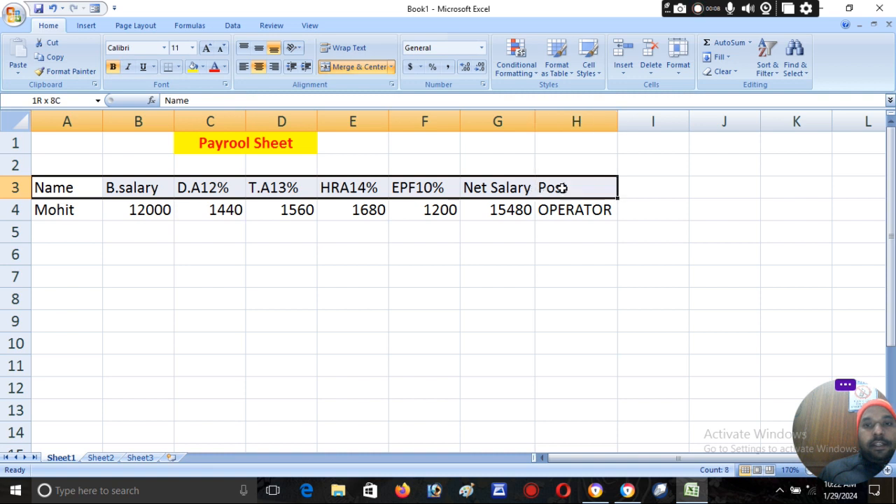
Make the header row A3:H3 bold and fill it with yellow.
left_click(115, 68)
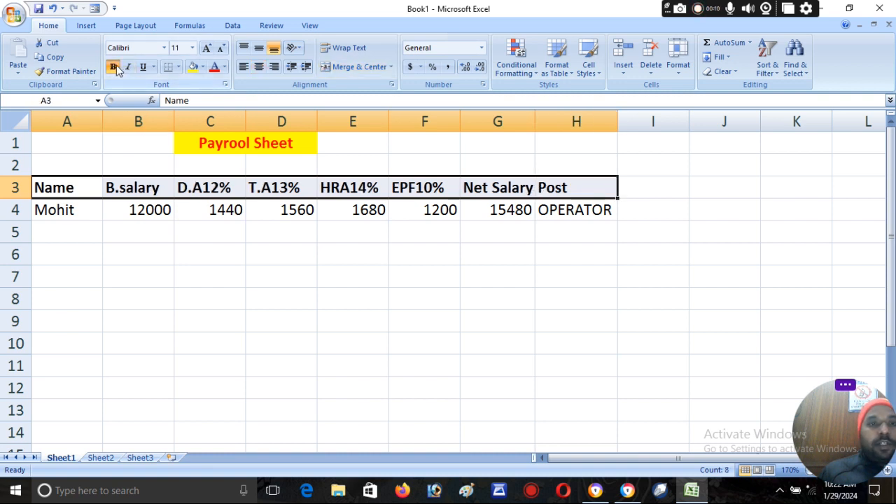
left_click(193, 69)
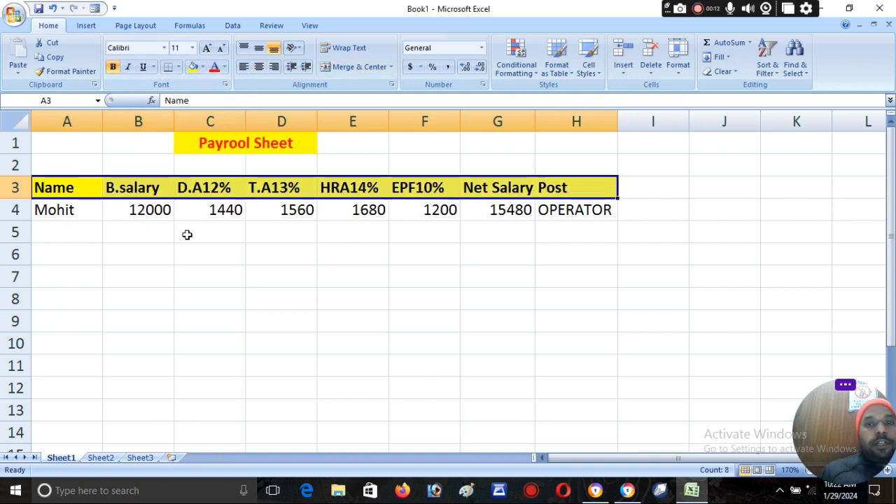
left_click(107, 203)
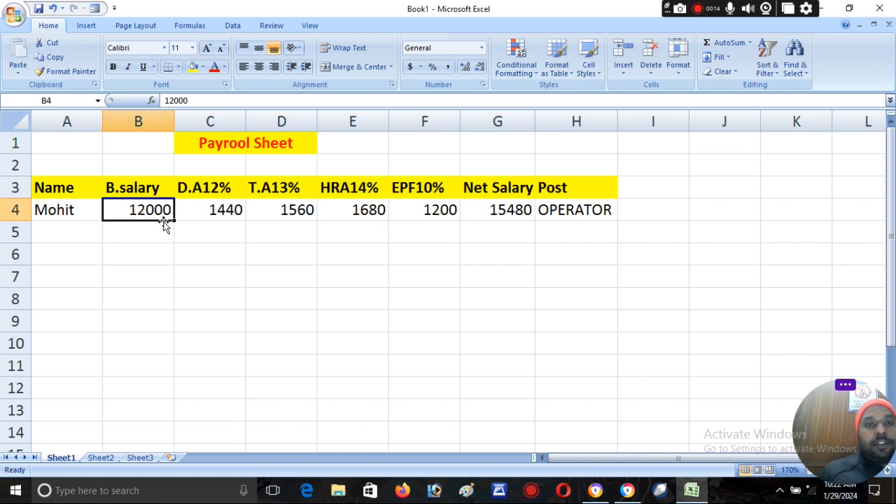
left_click(56, 190)
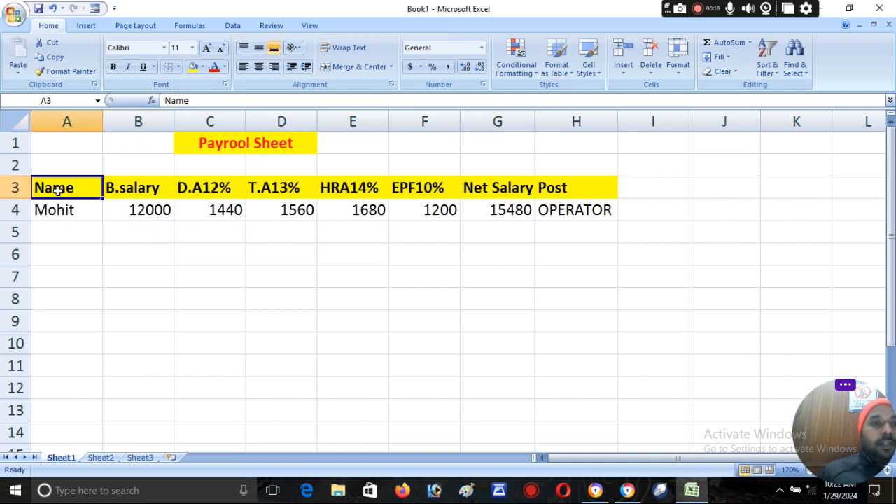
left_click(125, 193)
left_click(200, 188)
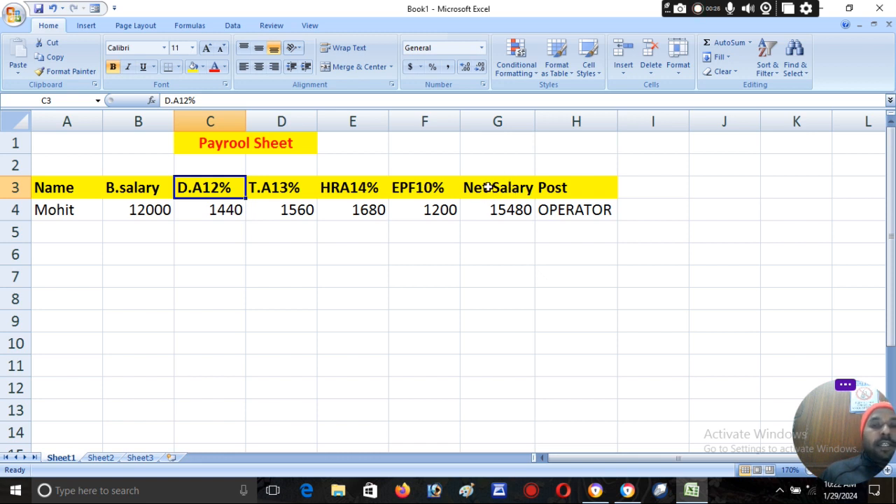
left_click(565, 187)
Apply All Borders to the header cells A3:H3.
left_click_drag(70, 183, 577, 175)
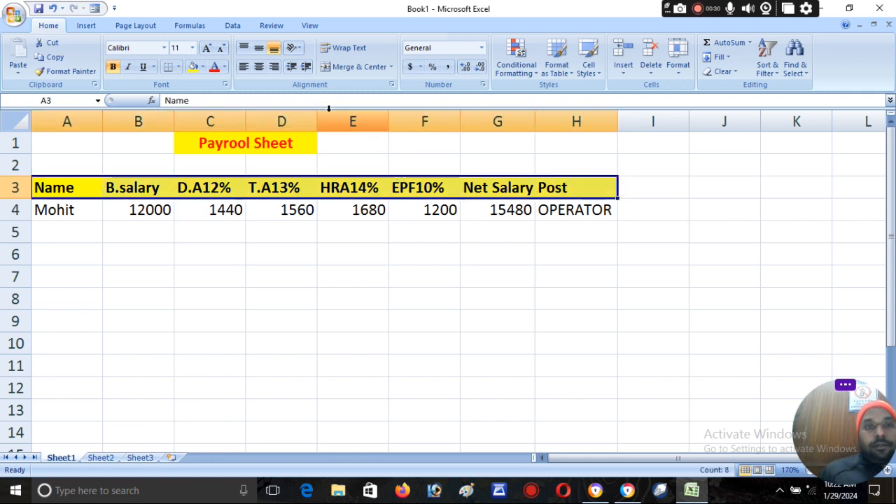
left_click(178, 67)
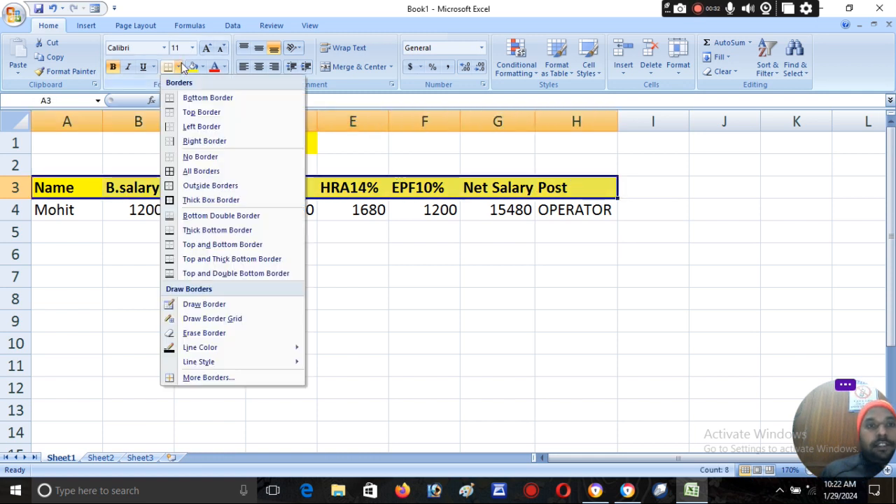
left_click(181, 171)
left_click(107, 224)
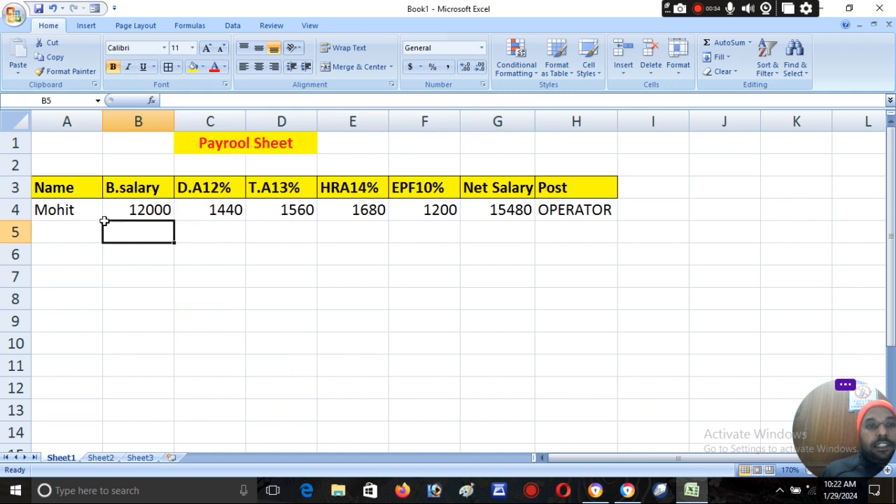
left_click(205, 194)
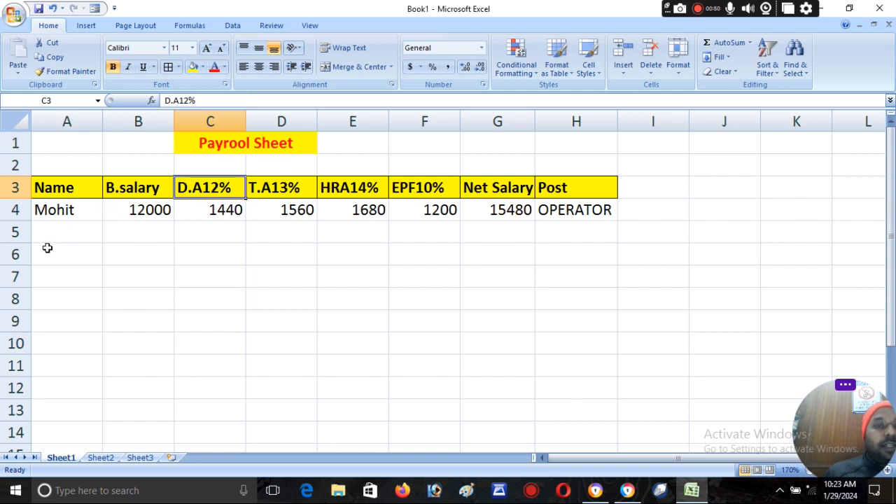
Enter the second employee's name in A5 and a basic salary of 23000 in B5.
left_click(79, 235)
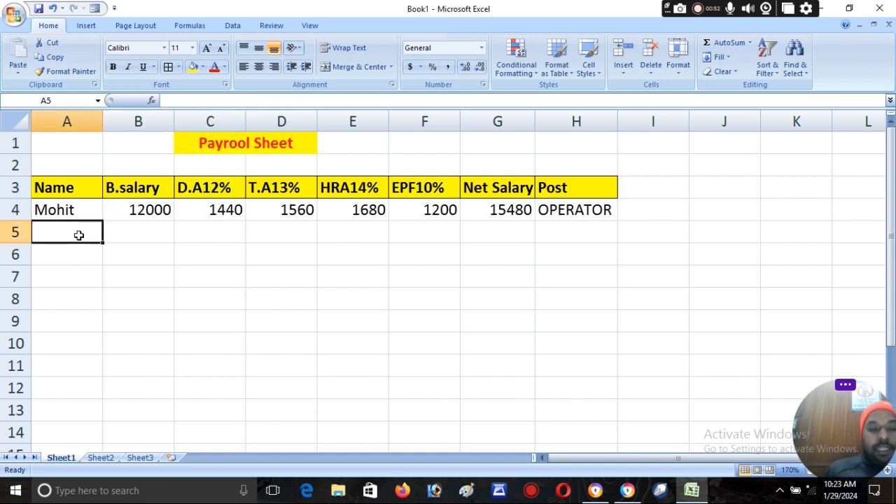
type("RAHUL")
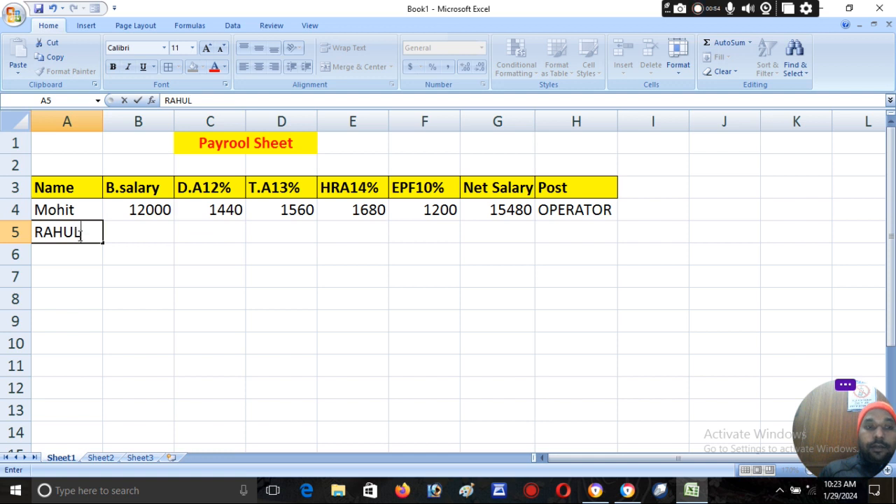
key("Tab")
type("23000")
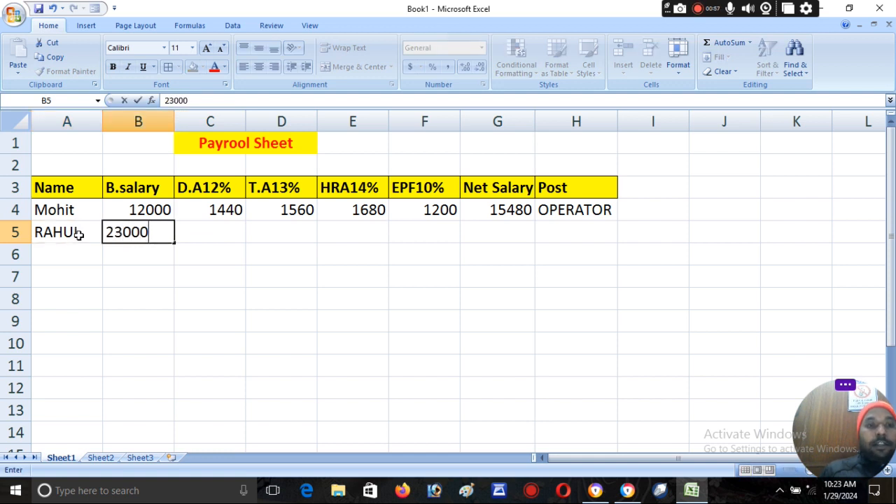
key("Tab")
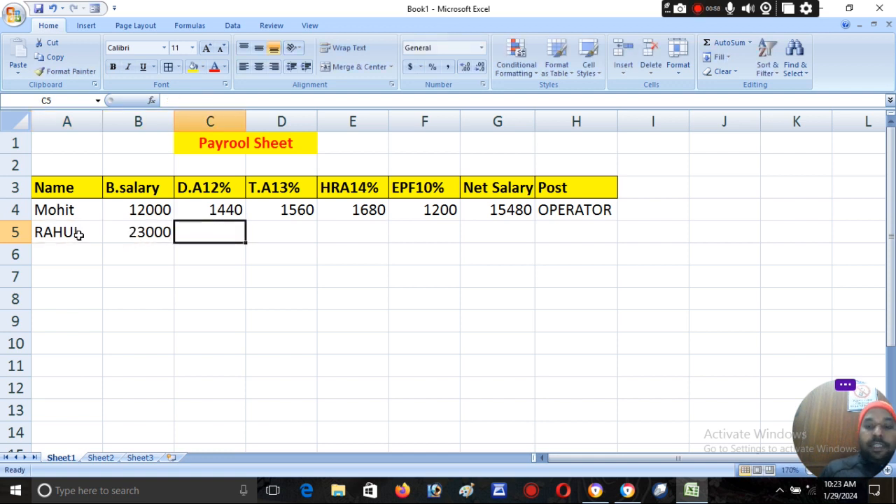
Calculate the second employee's D.A in C5 with the formula =B5*12/100.
type("=")
left_click(137, 231)
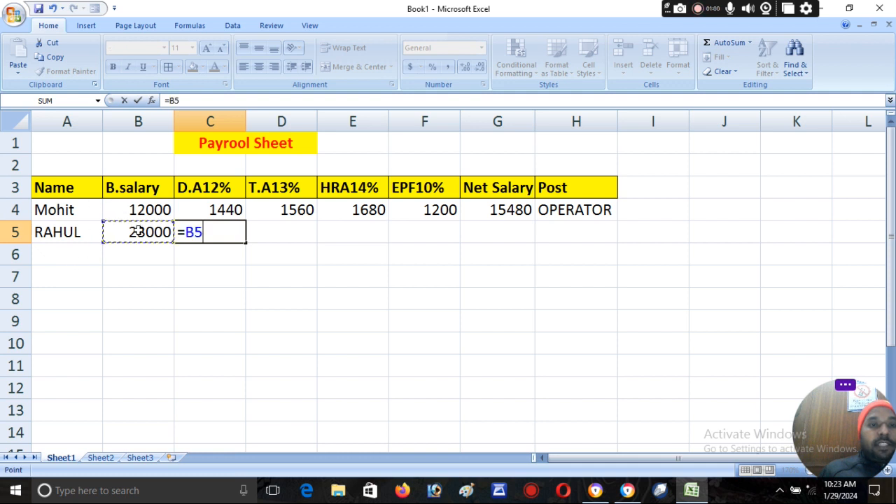
type("*")
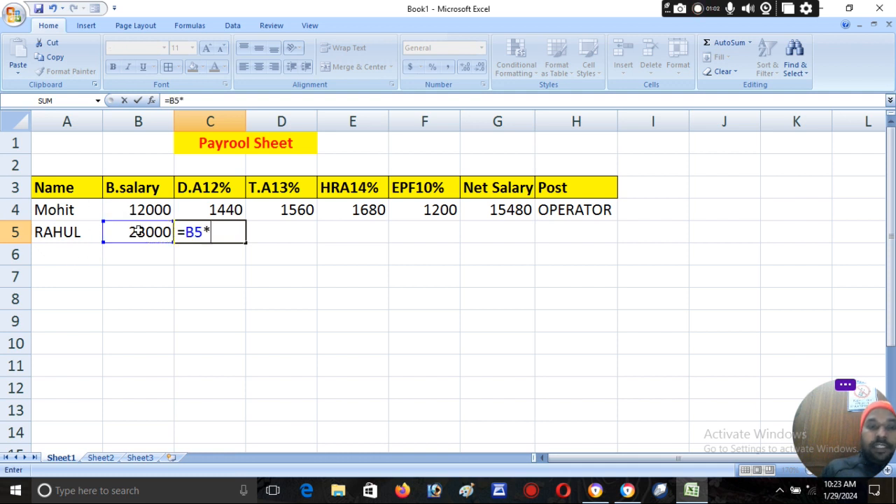
type("12/")
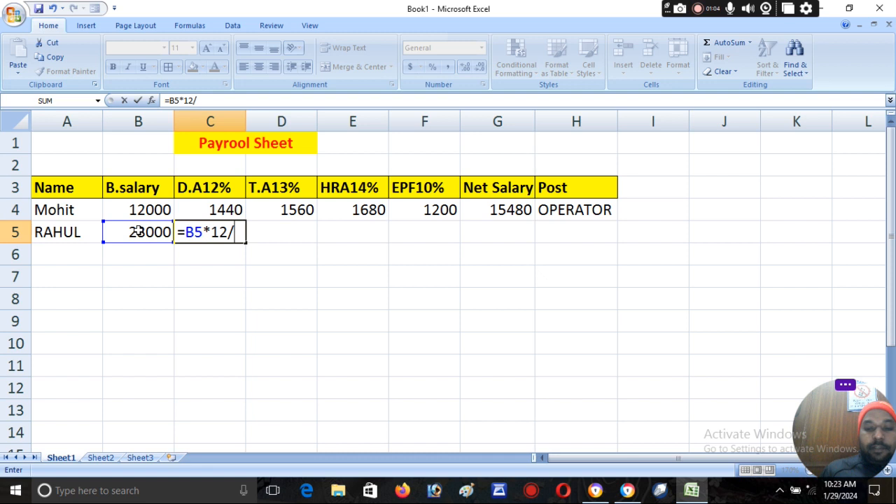
type("100")
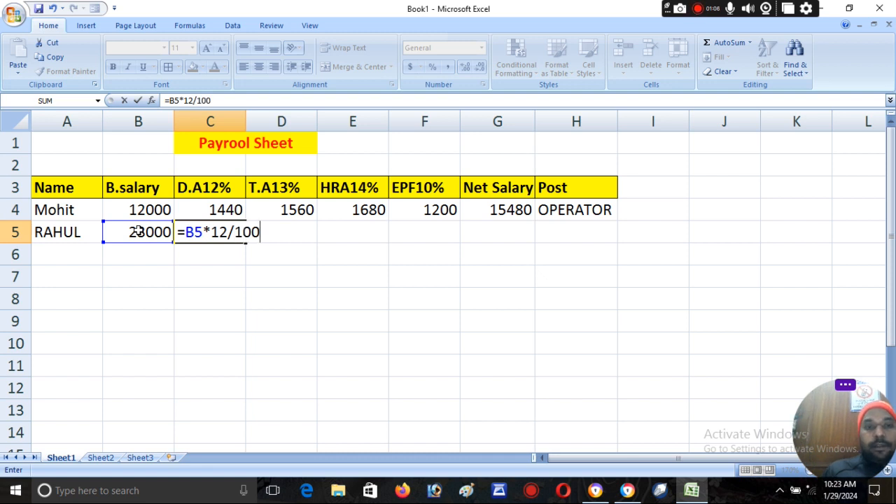
key("Return")
Calculate the second employee's T.A in D5 with the formula =B5*13/100.
left_click(292, 229)
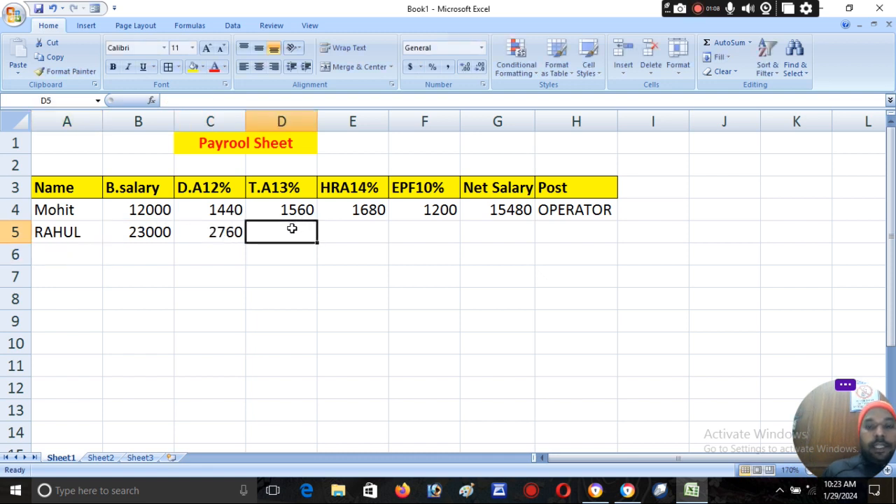
type("=")
left_click(159, 232)
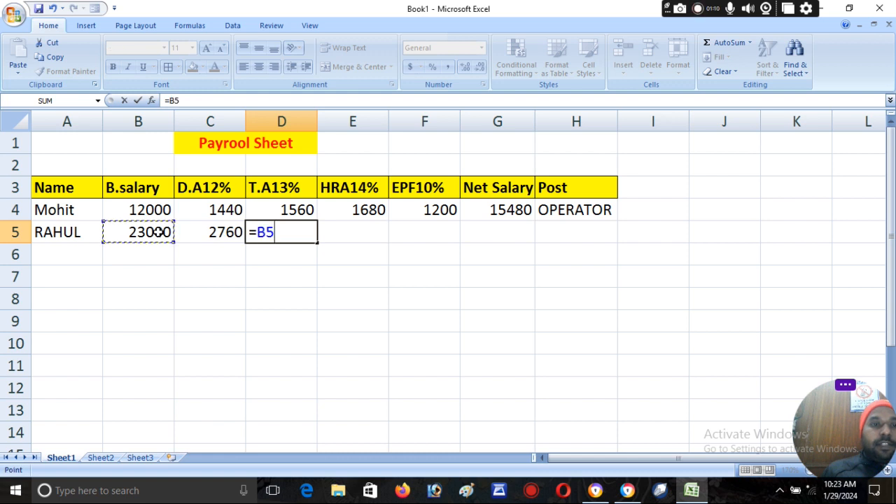
type("*")
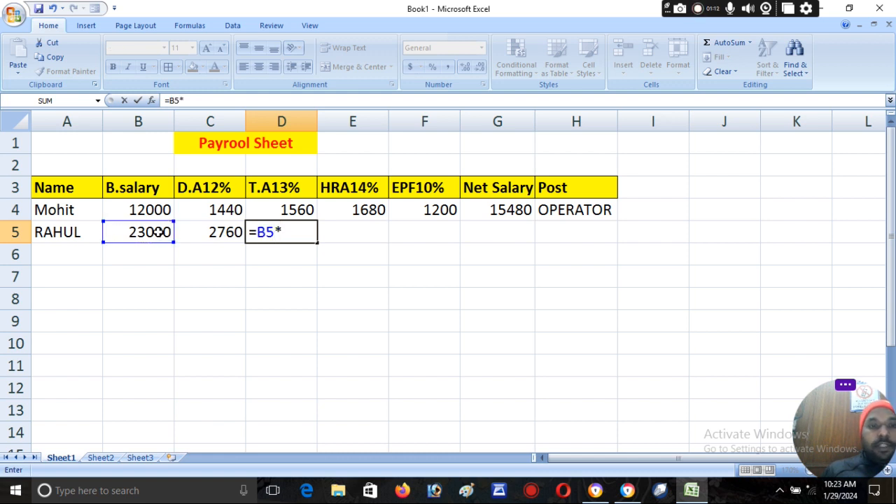
type("13/100")
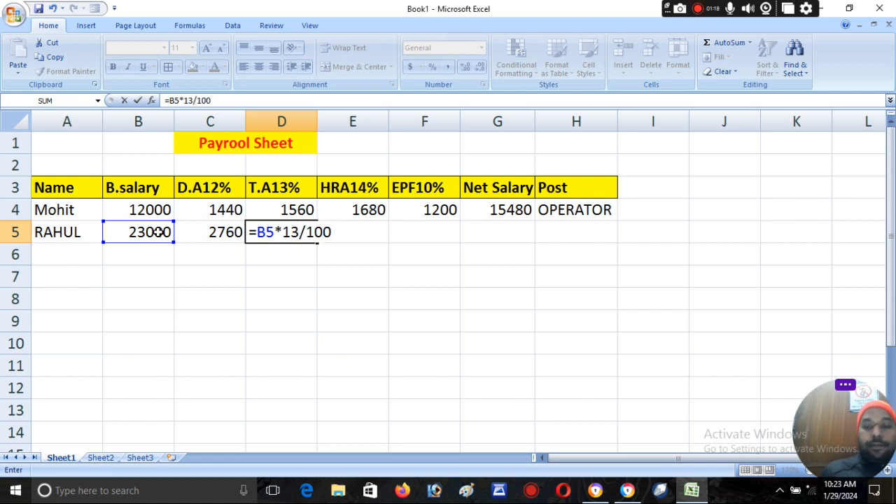
key("Return")
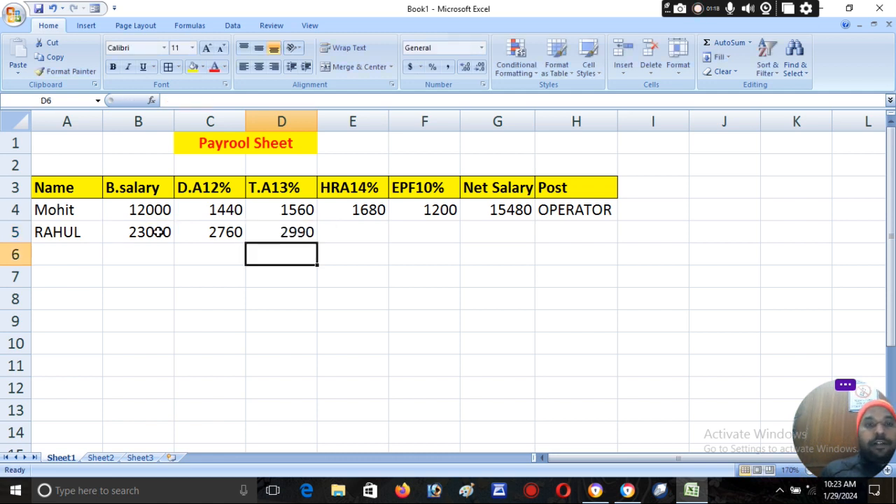
Calculate the second employee's HRA in E5 with the formula =B5*14/100.
left_click(359, 231)
type("=")
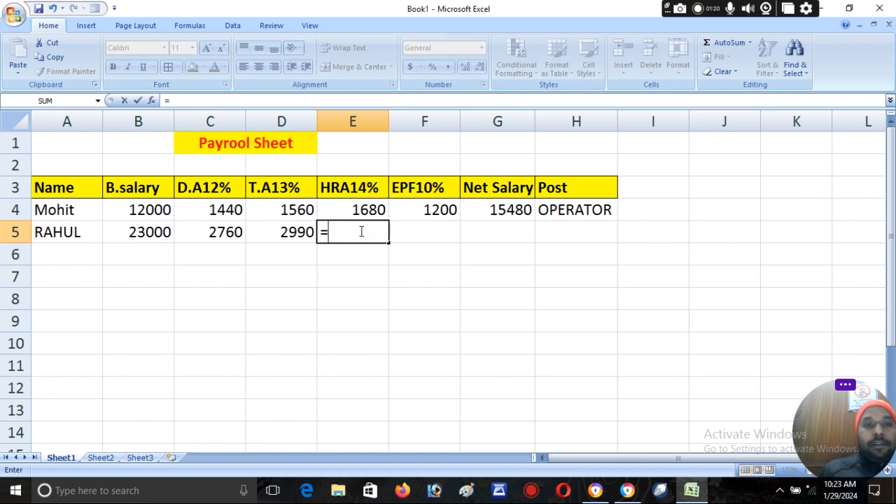
left_click(153, 232)
type("*14/100")
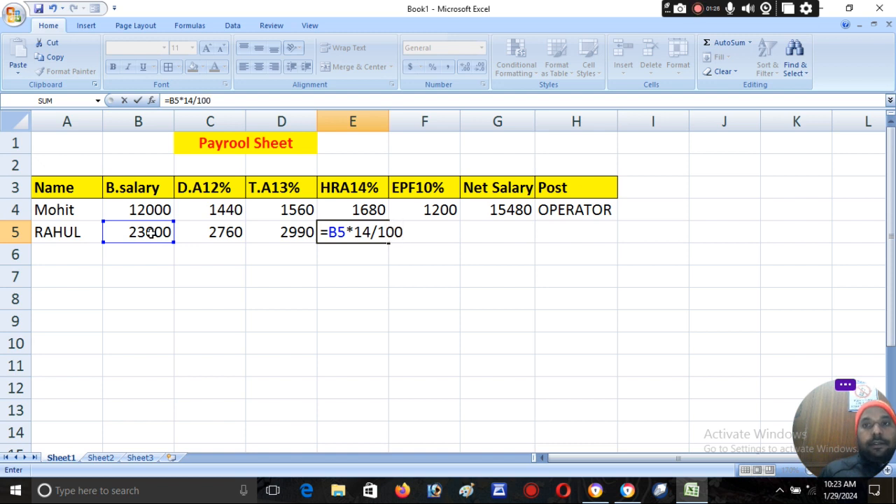
key("Return")
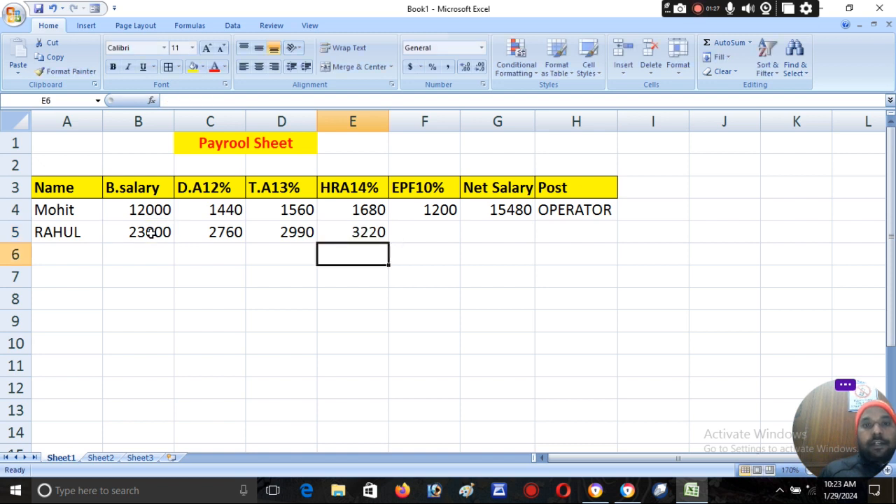
Calculate the second employee's EPF in F5 with the formula =B5*10/100.
left_click(445, 228)
type("=")
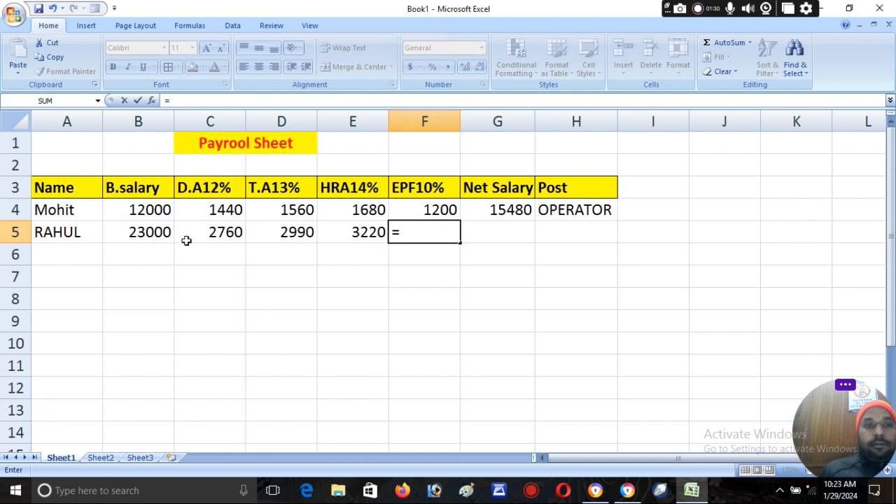
left_click(158, 236)
type("*1")
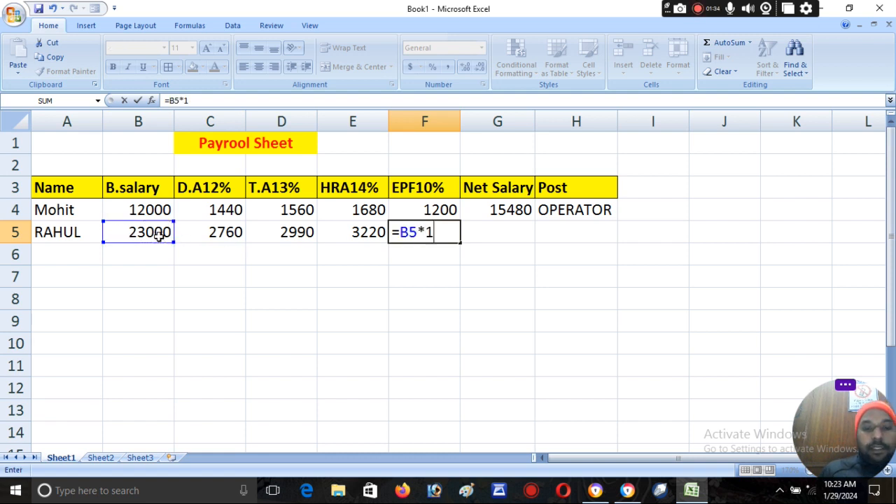
type("0/100")
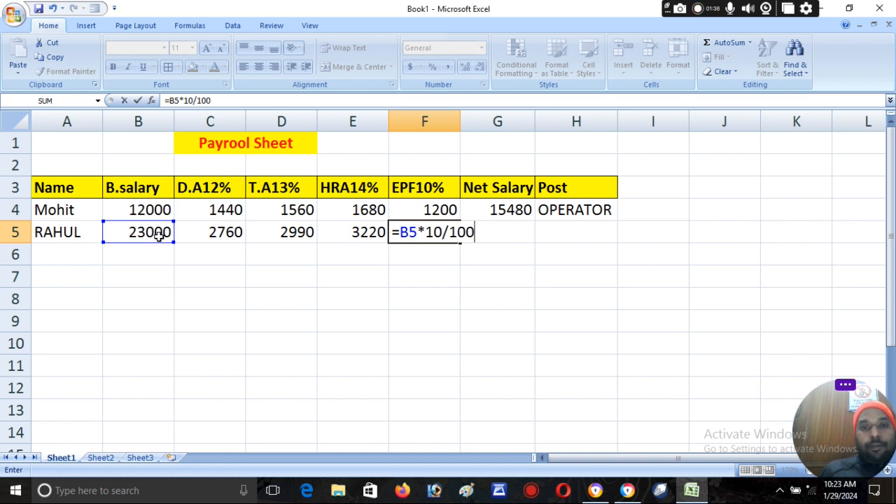
key("Return")
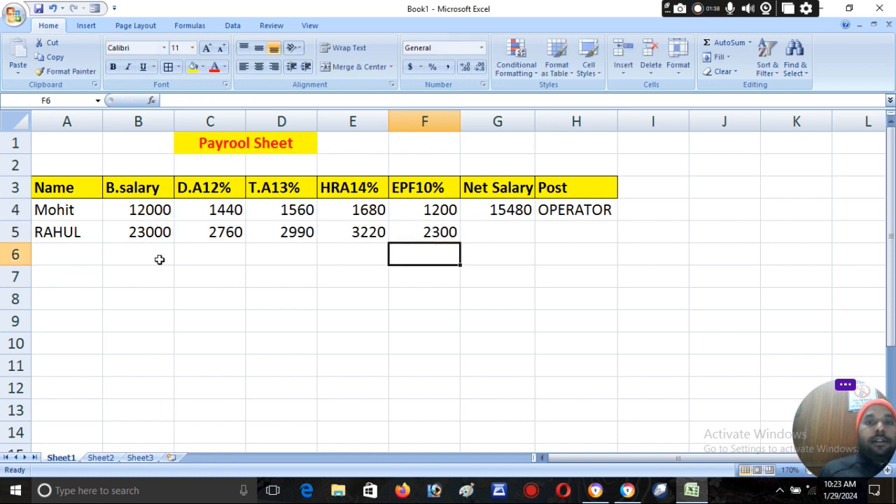
Calculate the second employee's net salary in G5 with the formula =B5+C5+D5+E5-F5.
left_click(483, 231)
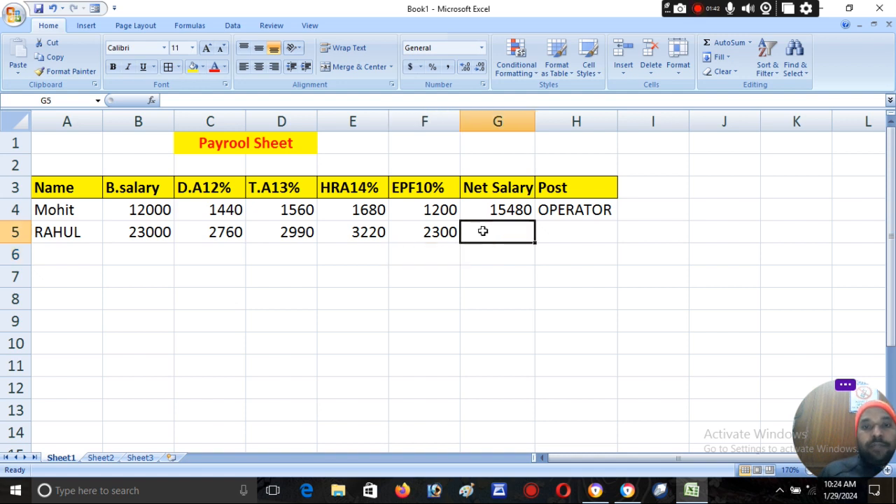
type("=")
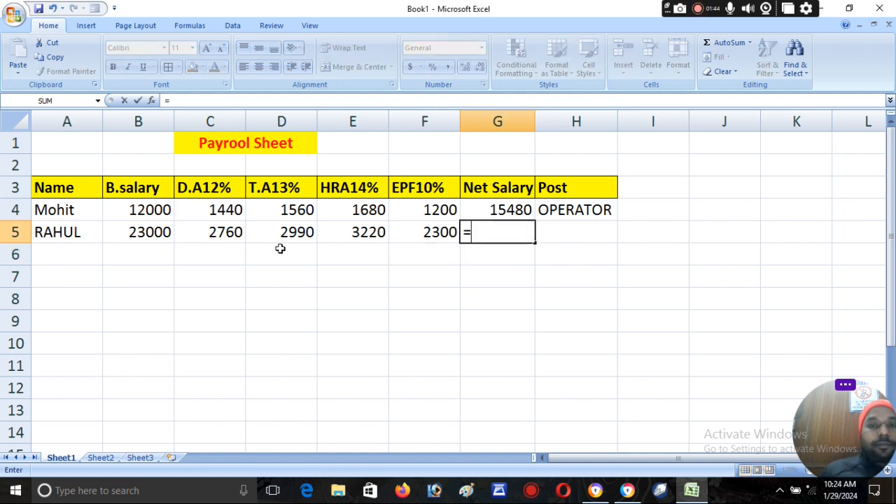
left_click(163, 232)
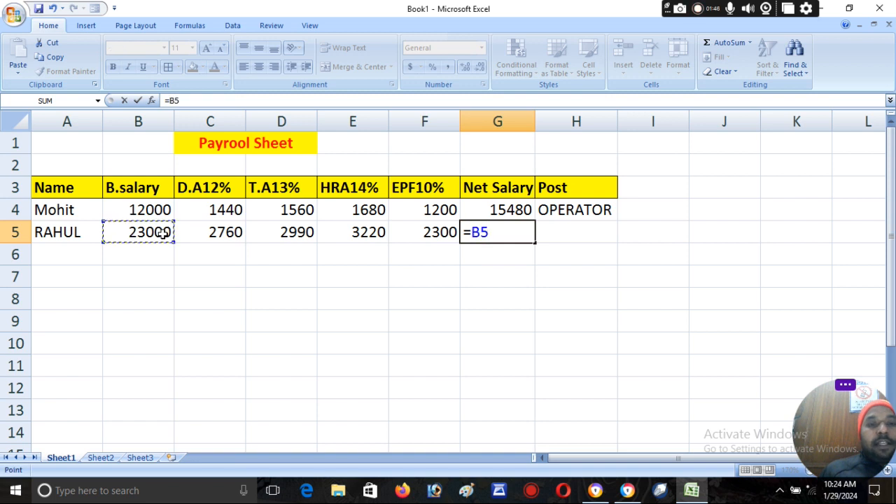
type("+")
left_click(210, 232)
type("+")
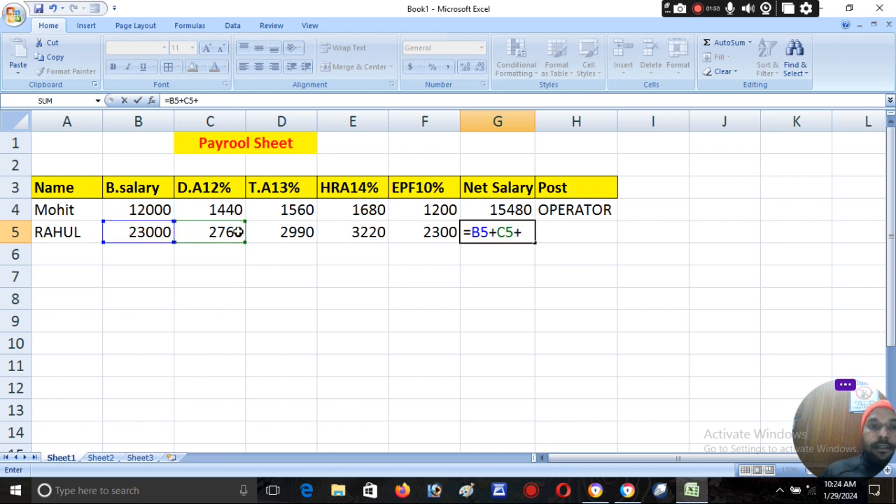
left_click(267, 229)
type("+")
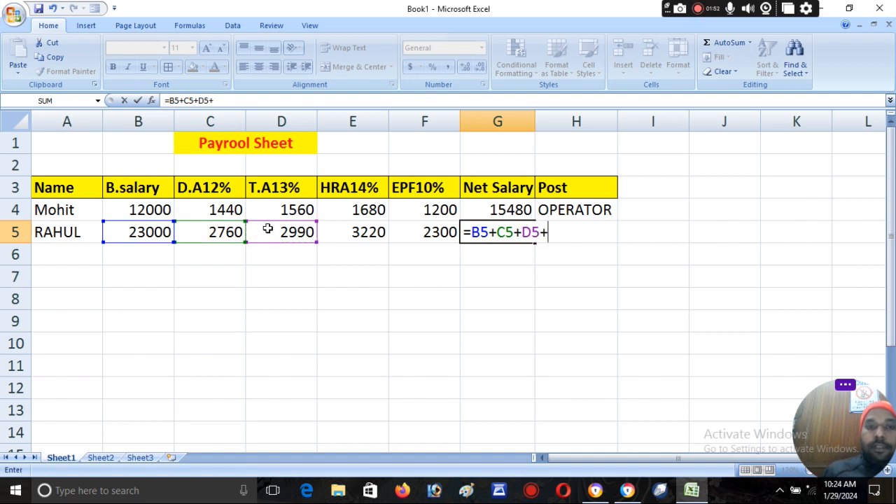
left_click(340, 231)
type("-")
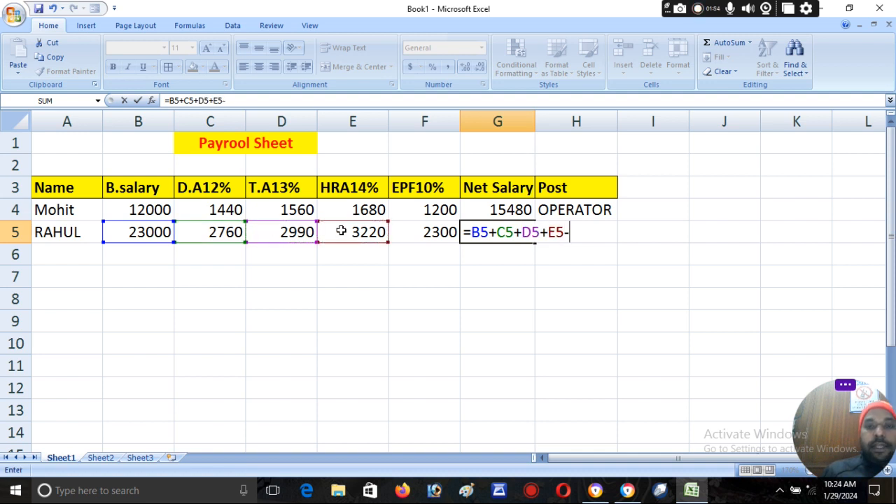
left_click(414, 230)
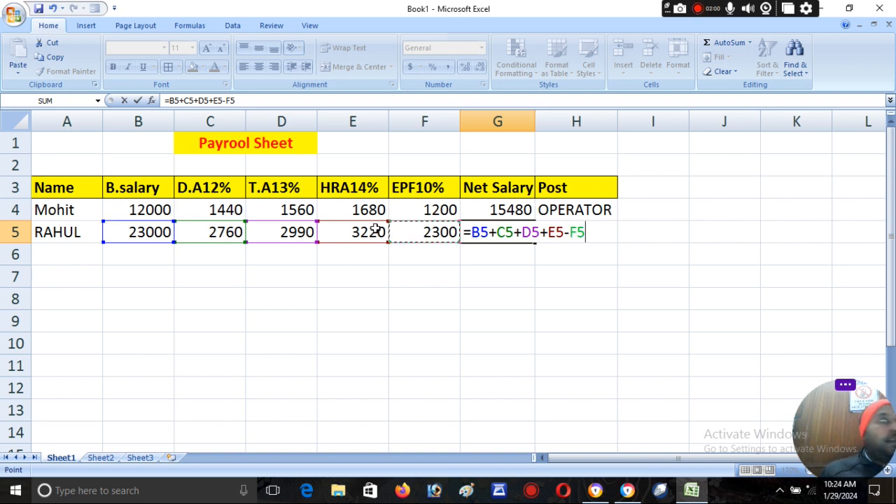
key("Return")
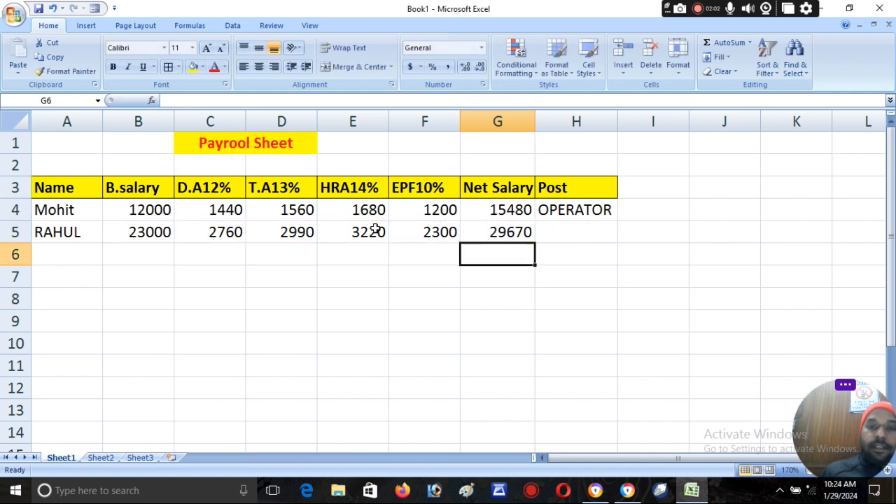
Begin the second employee's Post formula in H5 with =IF(G5>=40000,"MD".
left_click(586, 230)
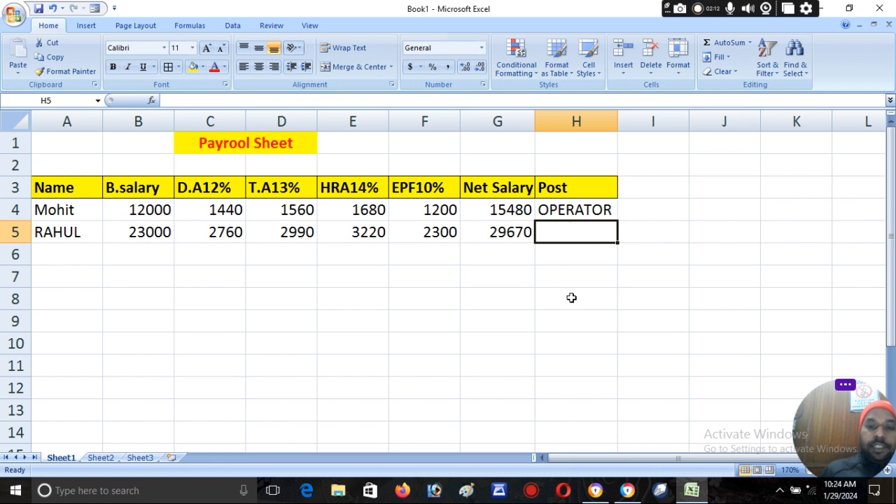
type("=I")
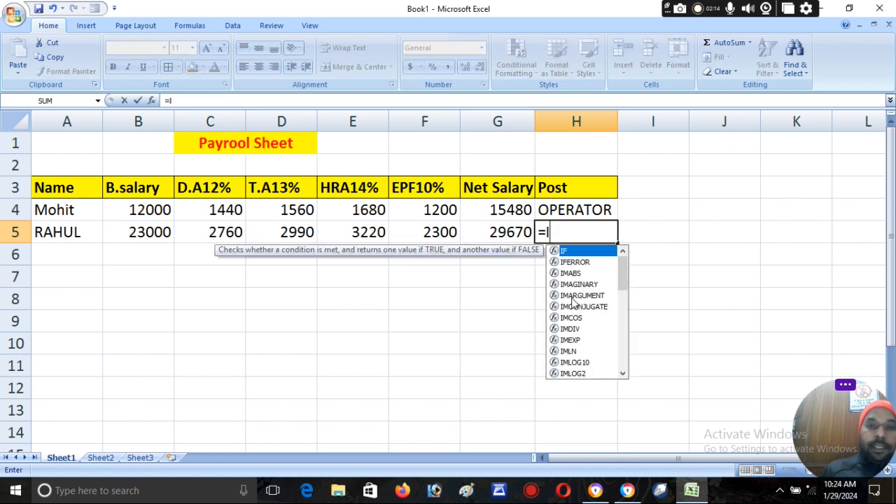
type("F(")
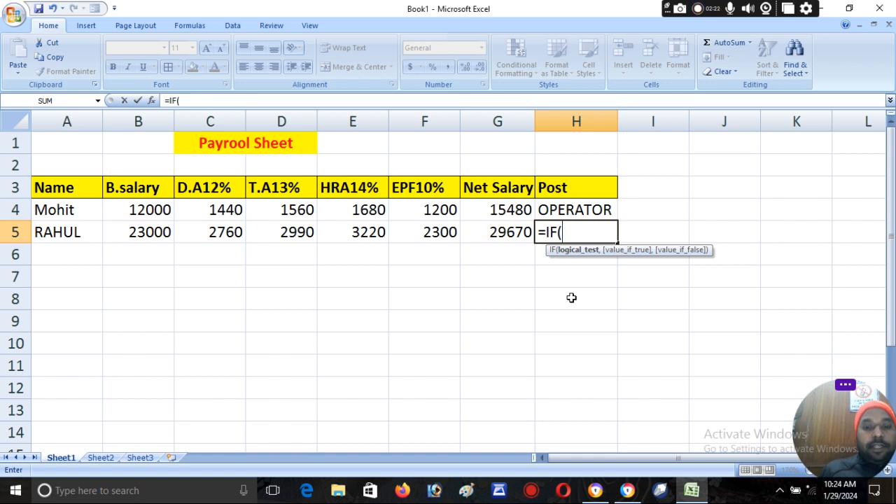
type("G5>=")
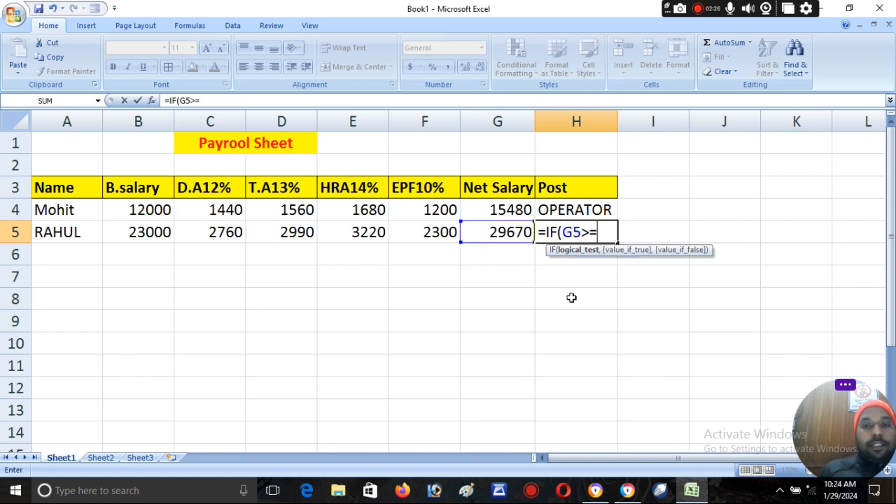
type("400")
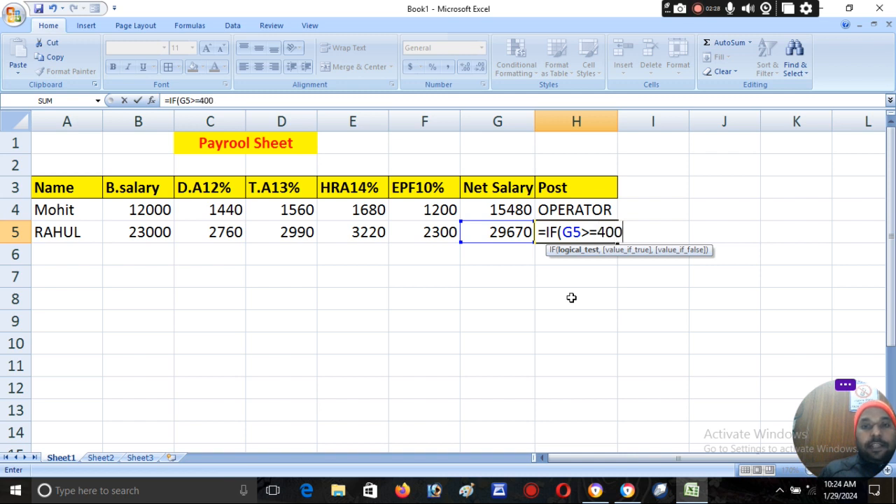
type("00,")
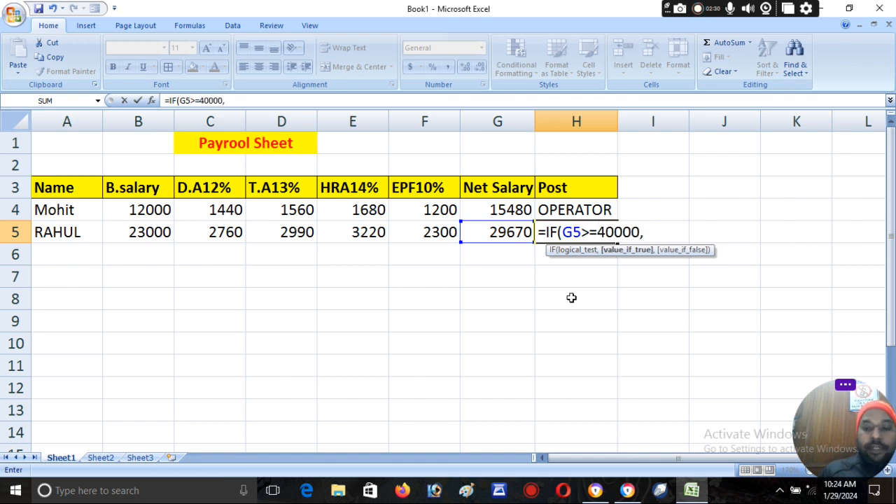
type("\"MD\"")
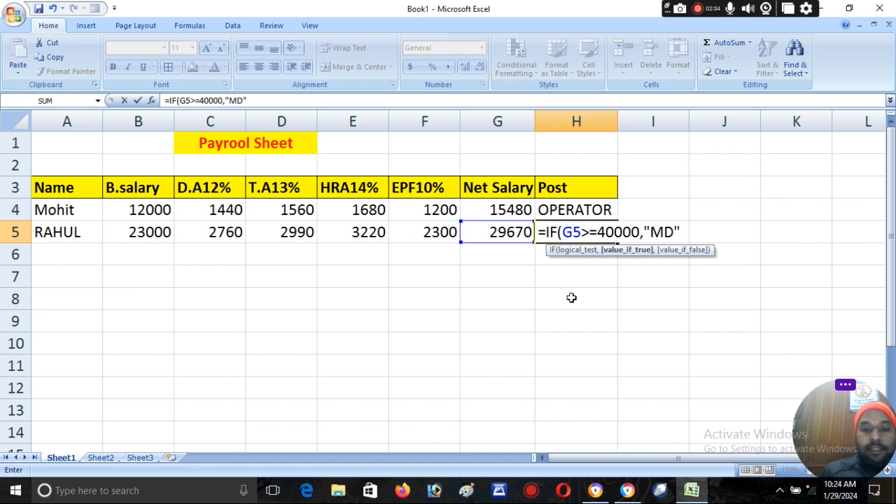
Append a nested IF on G5>= with the result DIRECTOR to the H5 formula and try to enter it.
type(",IF(")
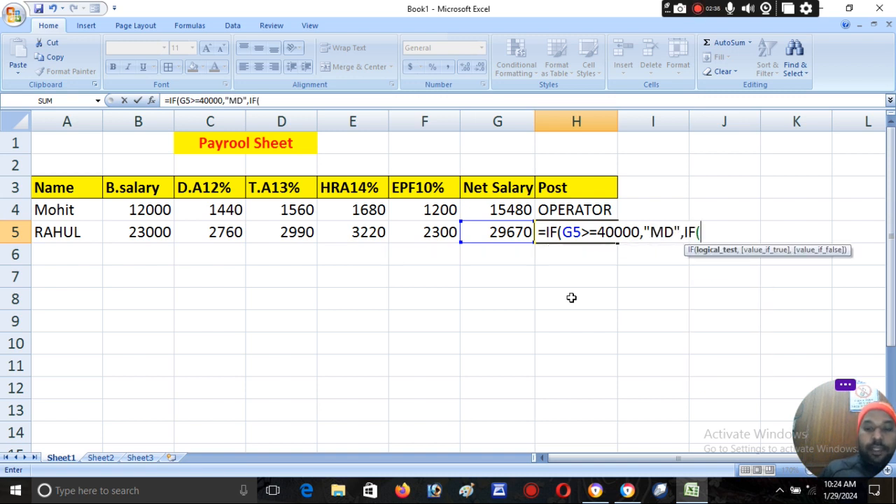
type("G")
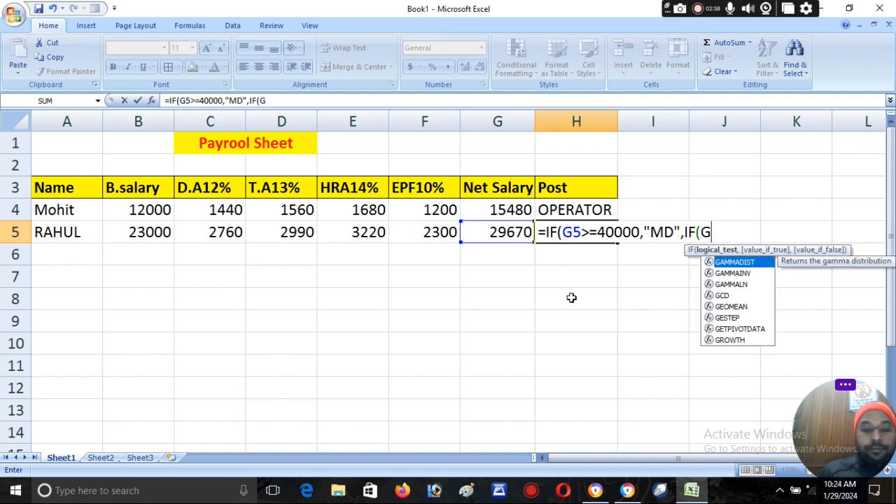
type("5>=")
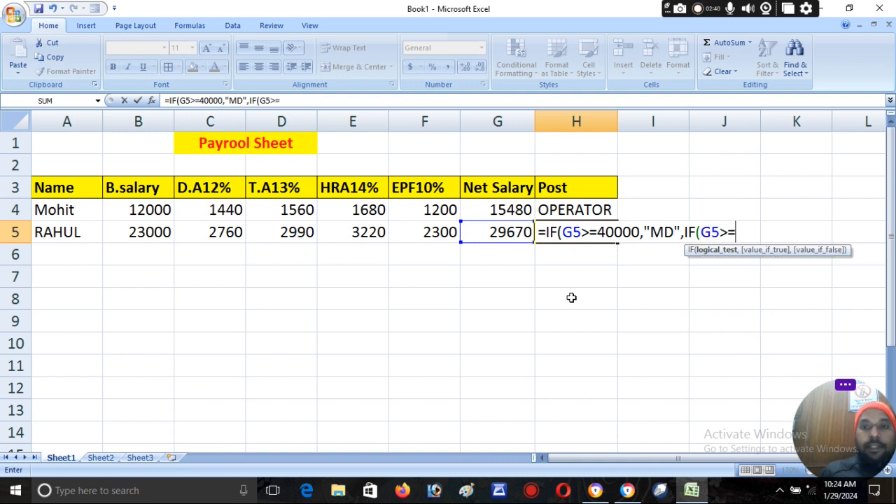
type("DIRT")
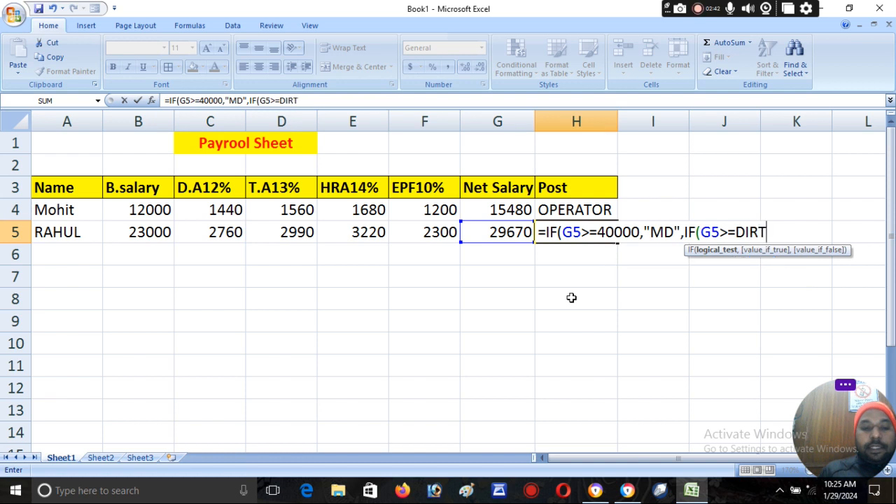
type("ECO")
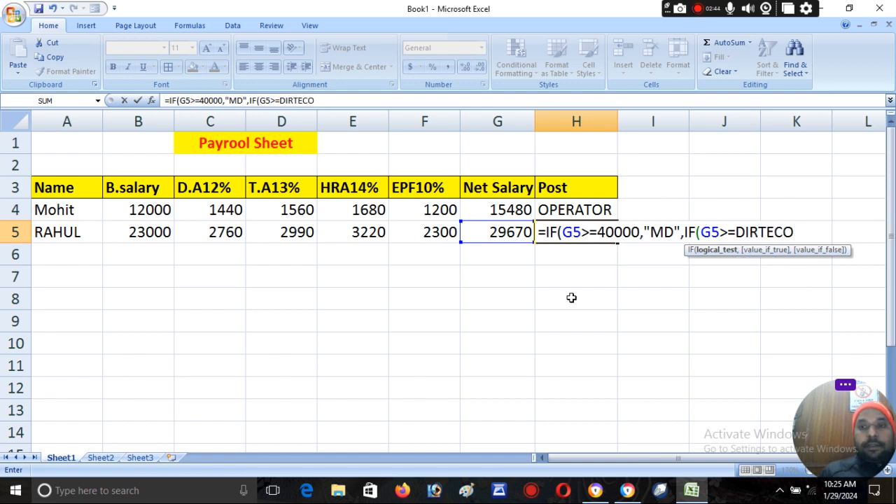
key("BackSpace")
key("BackSpace")
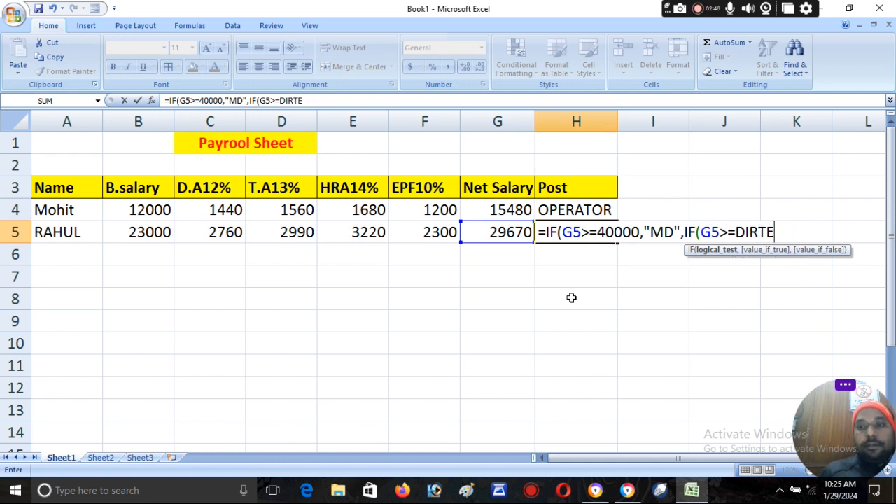
key("BackSpace")
key("BackSpace")
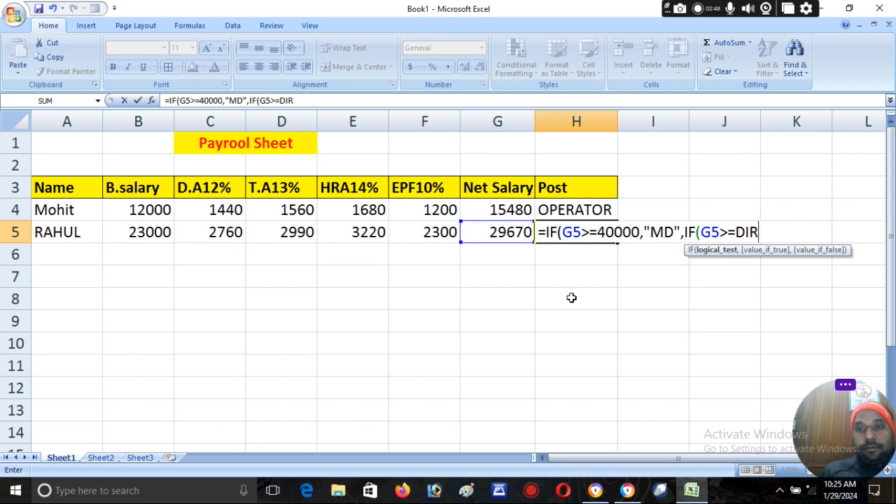
key("BackSpace")
key("BackSpace")
type("IRE")
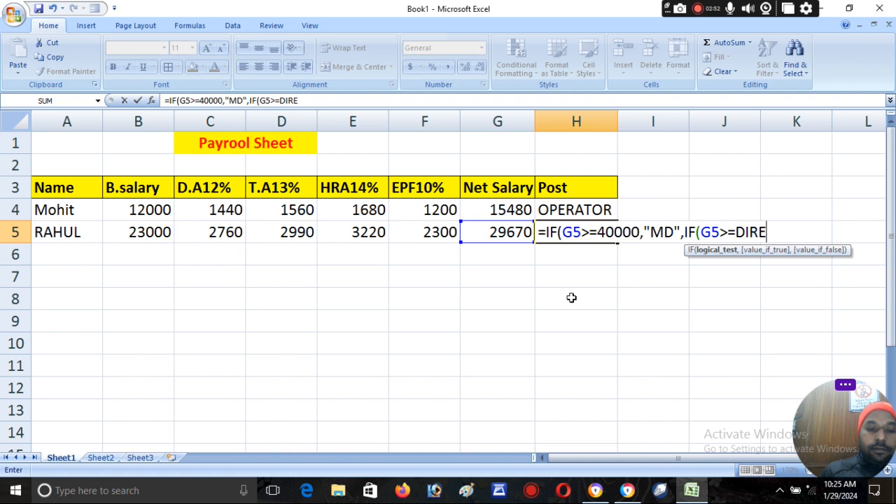
type("CTOR")
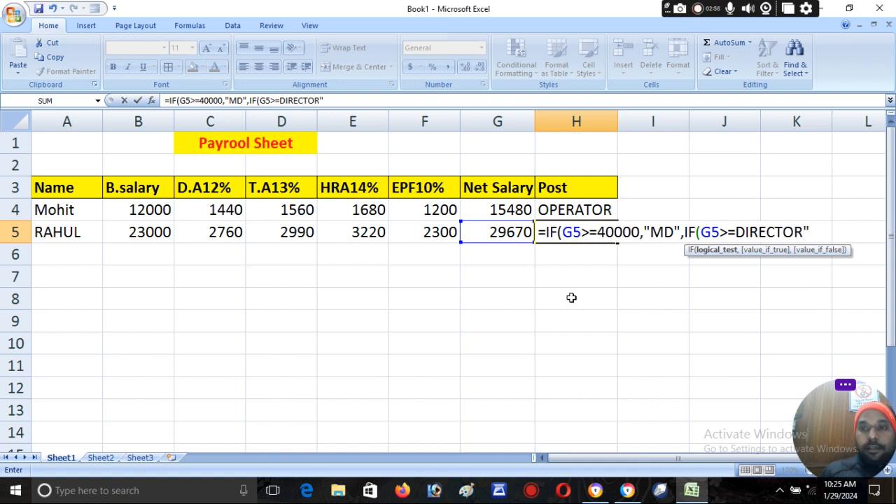
key("Return")
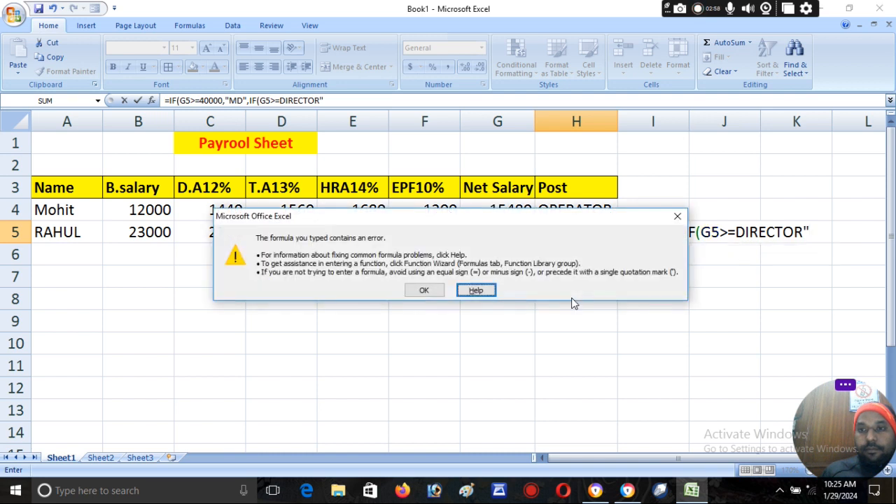
left_click(677, 217)
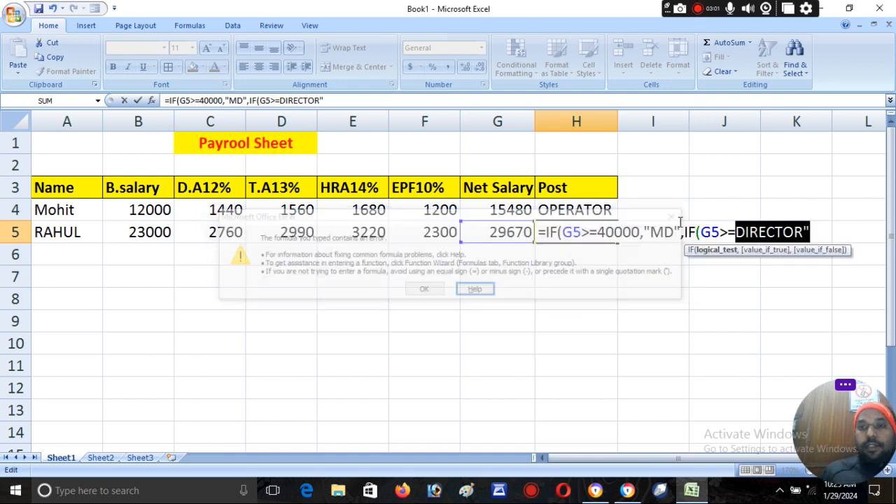
Correct the nested IF in H5 by inserting the threshold 30000, a comma and an opening quotation mark before DIRECTOR.
left_click(736, 233)
type("30000,")
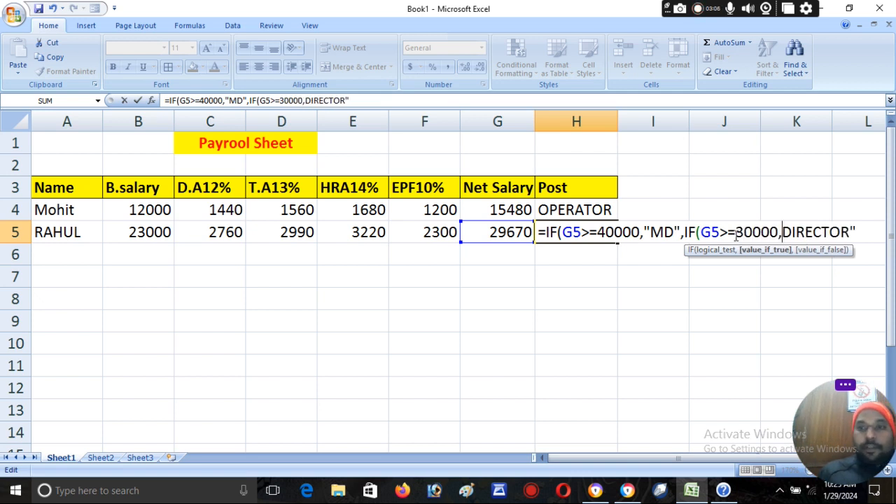
type("\"")
key("Right")
key("Right")
key("Right")
key("Right")
key("Right")
key("Right")
key("Right")
Append a third nested IF to the H5 formula testing G5>=20000 with the result "TECHNICIAN".
type(",IF(")
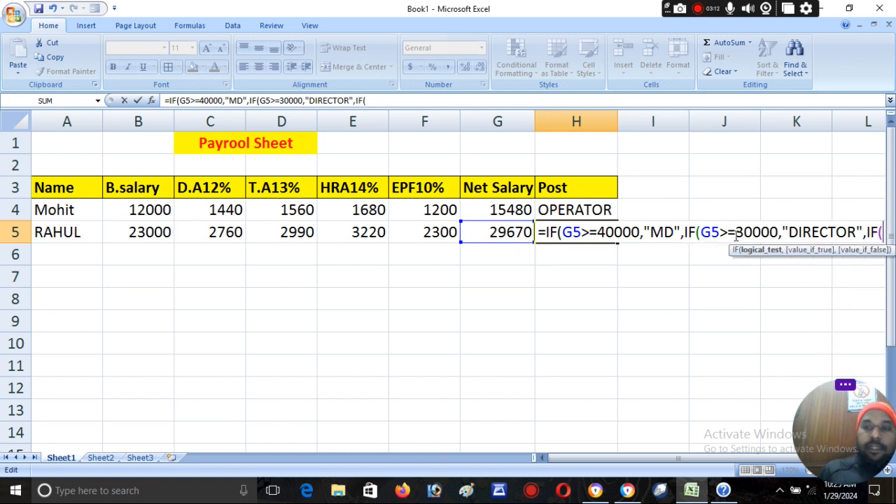
type("G")
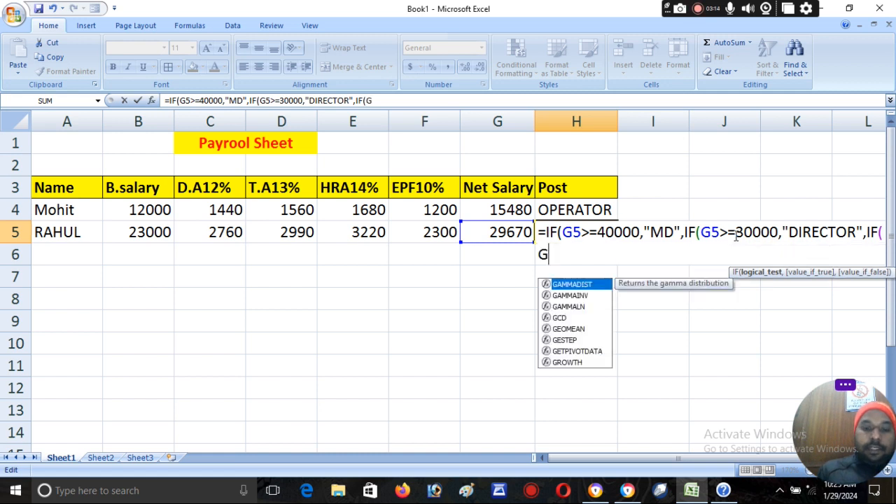
type("5>=")
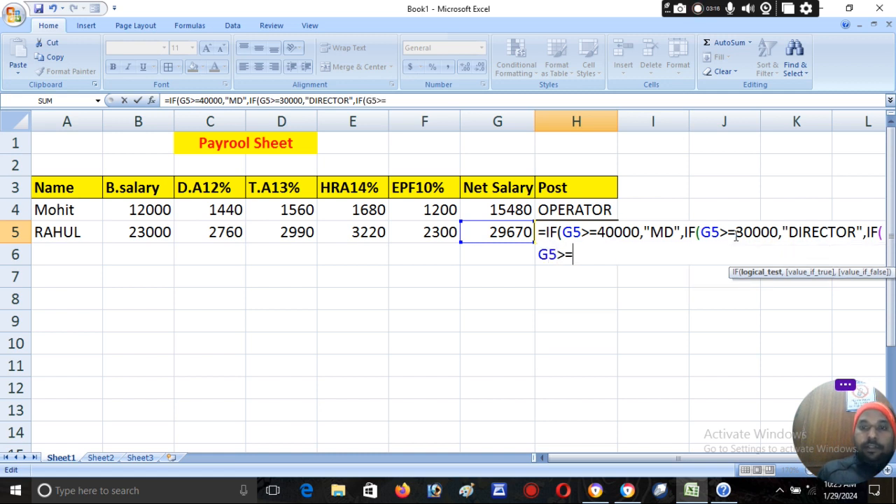
type("20000")
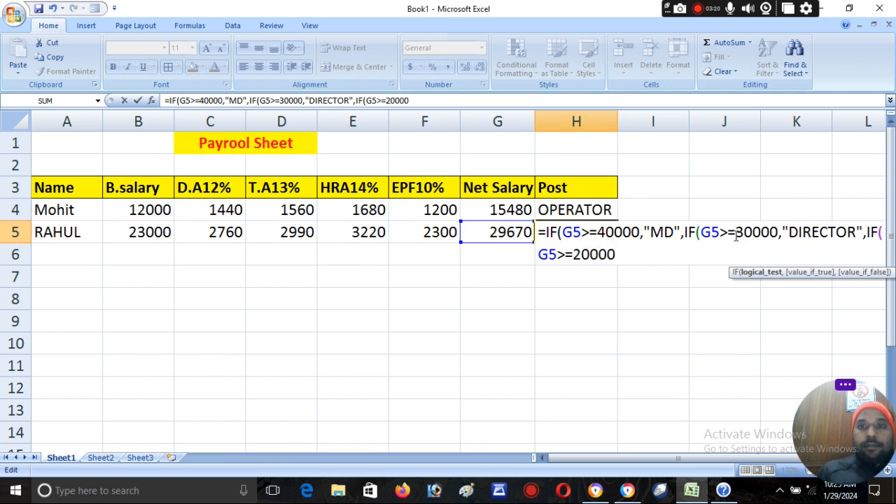
type(",\"T")
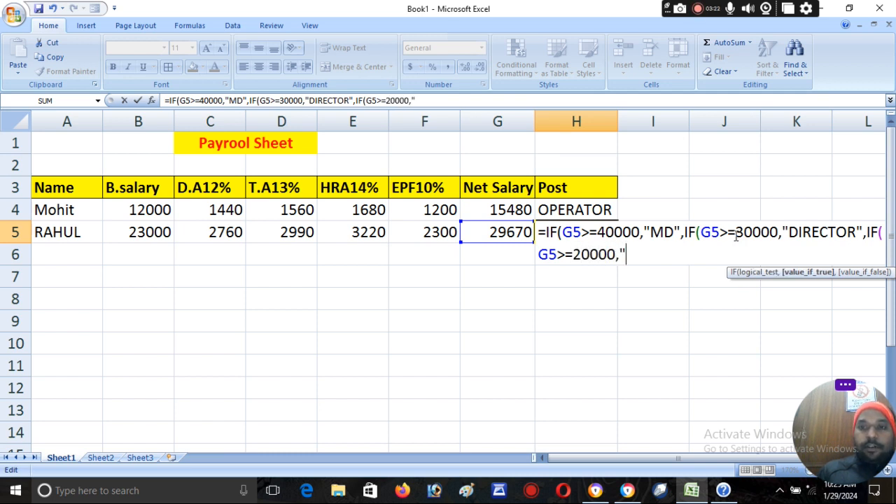
type("ECH")
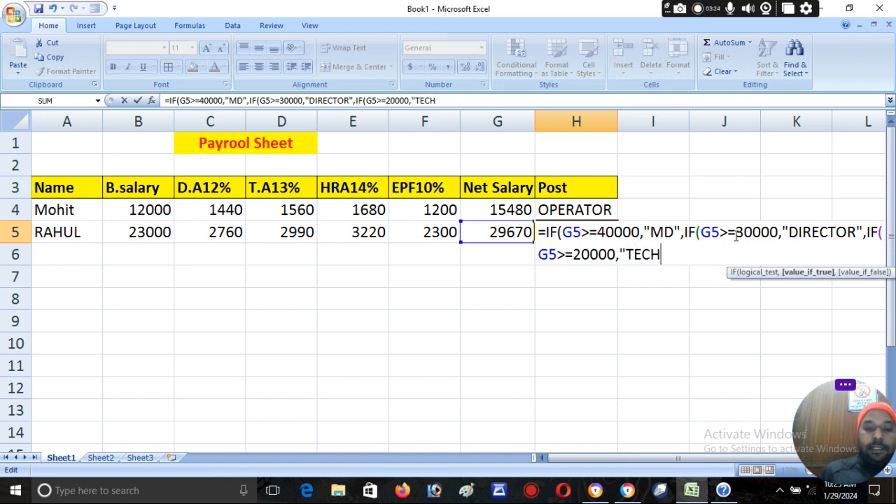
type("NICIAN\"")
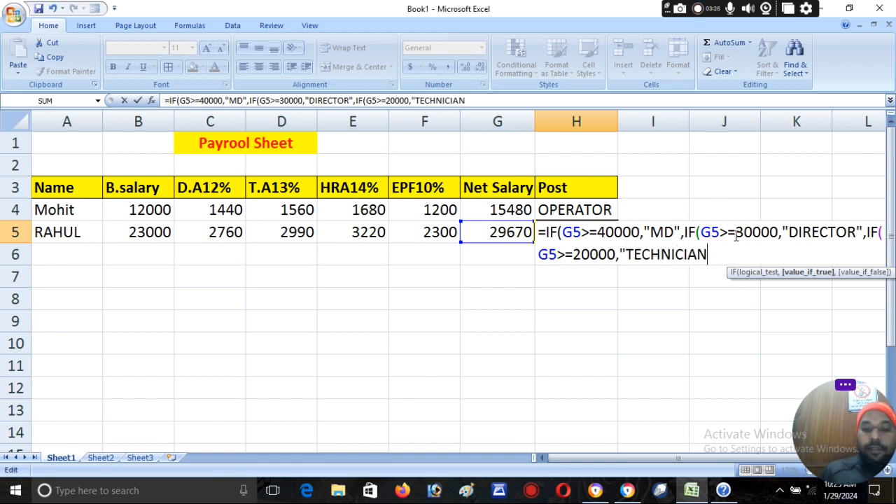
Append a fourth nested IF to the H5 formula testing G5>=10000 with the result "OPERATOR".
type("IF")
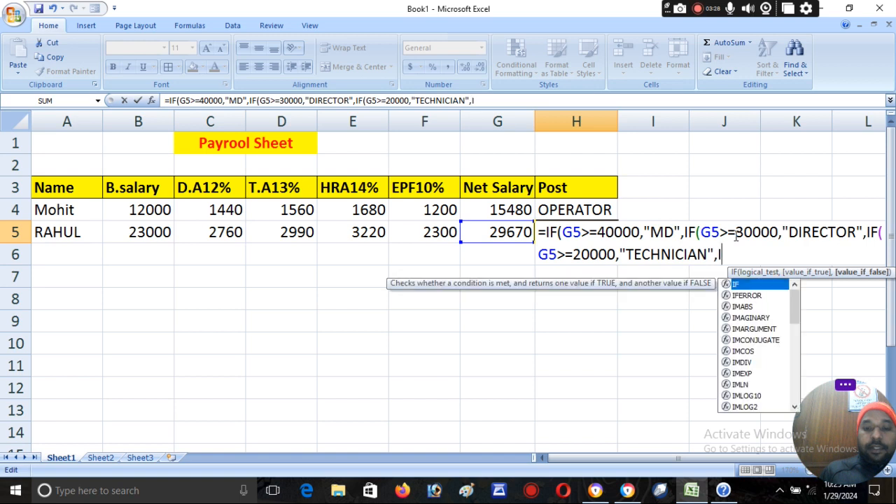
type("(")
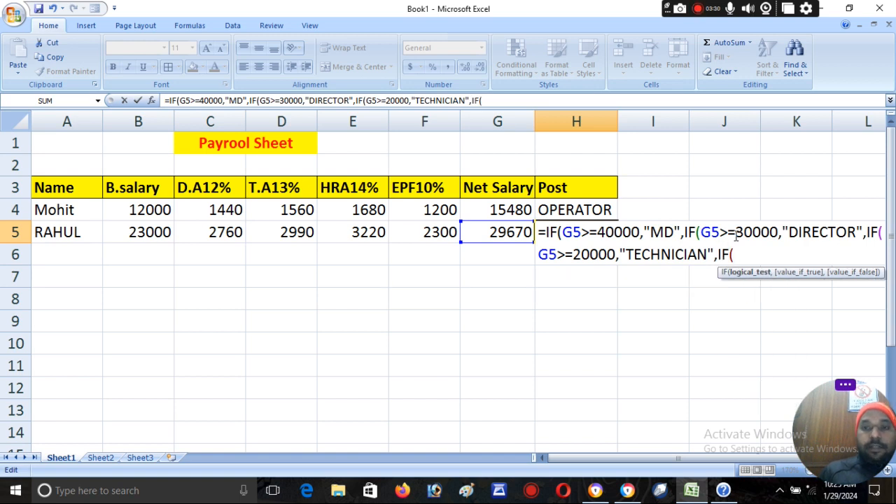
type("1")
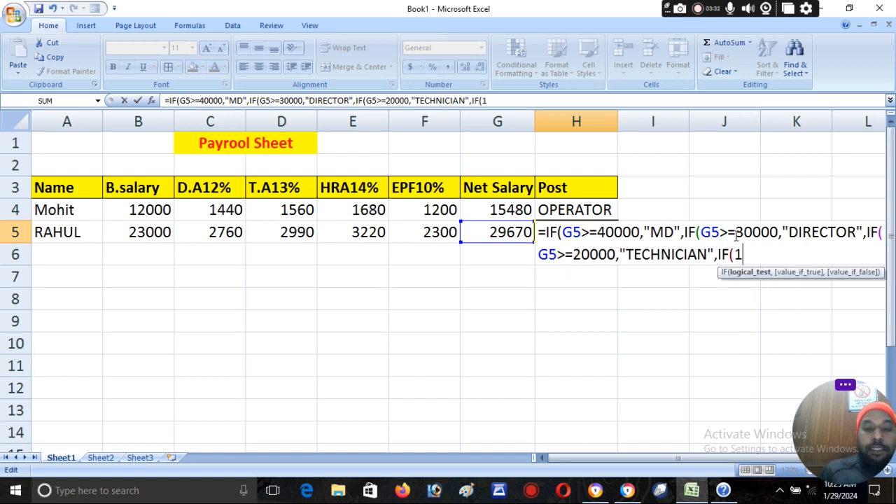
key("BackSpace")
type("G5")
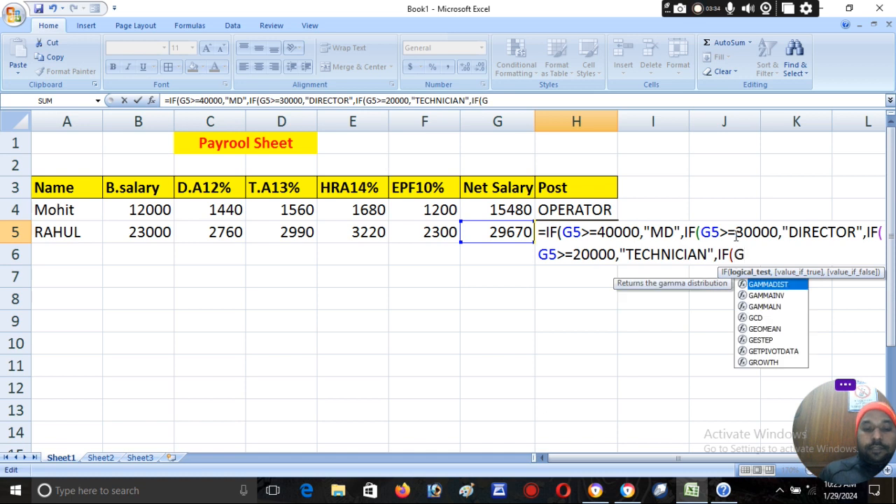
type(">=")
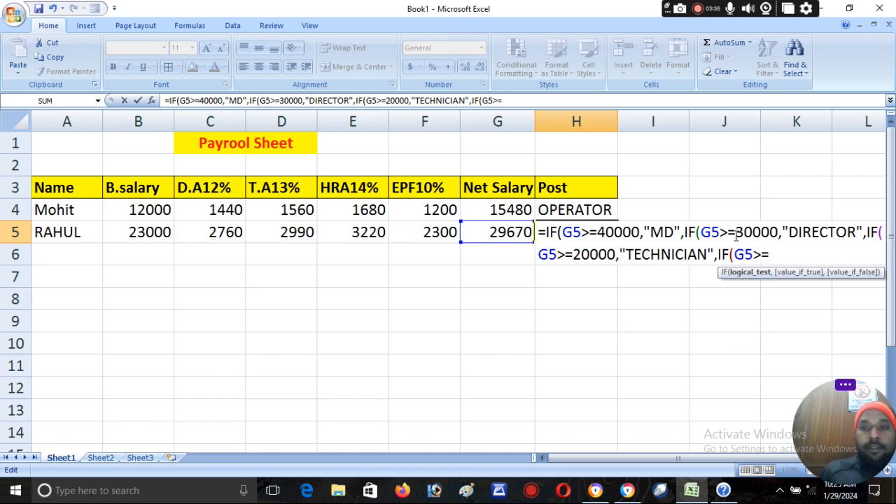
type("10000")
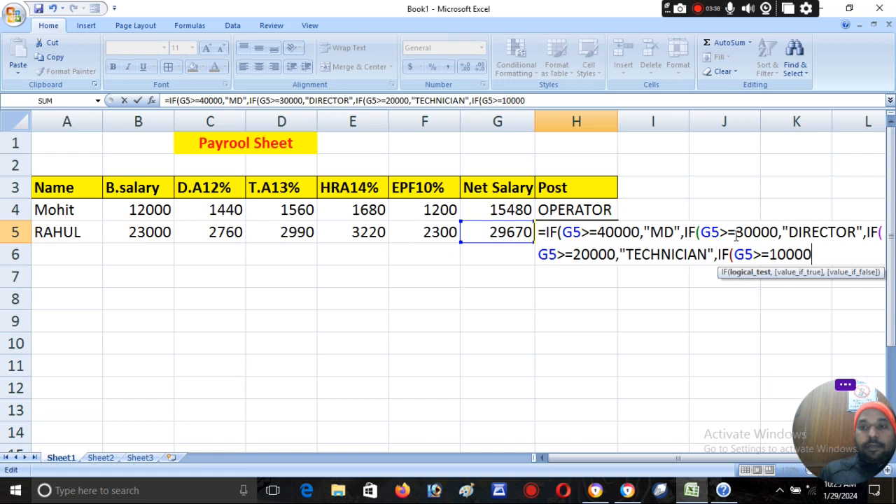
type(",\"")
type("O")
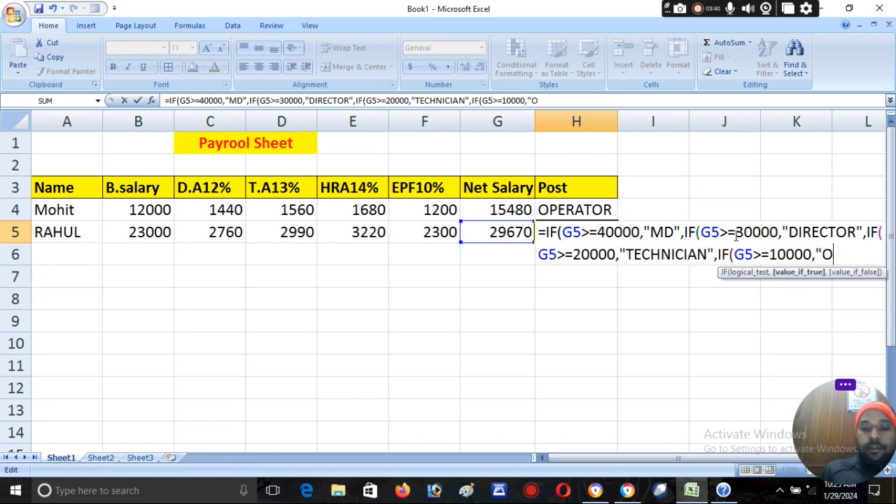
type("PERATOR\",")
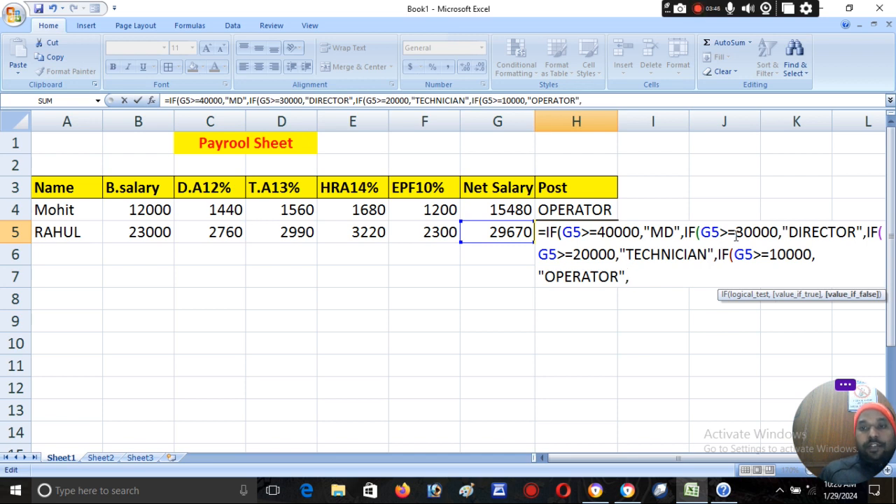
Append a fifth nested IF to the H5 formula testing G5>=5000 with the result "PEON".
type("IF")
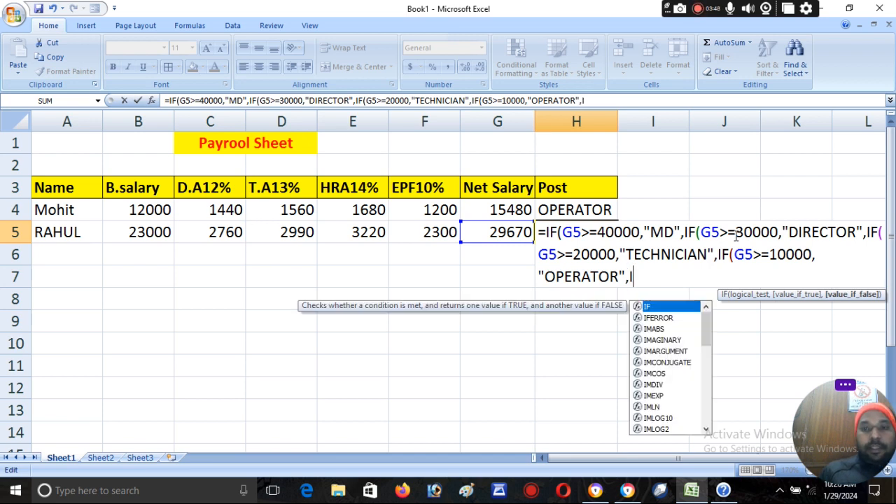
type("(G5>=")
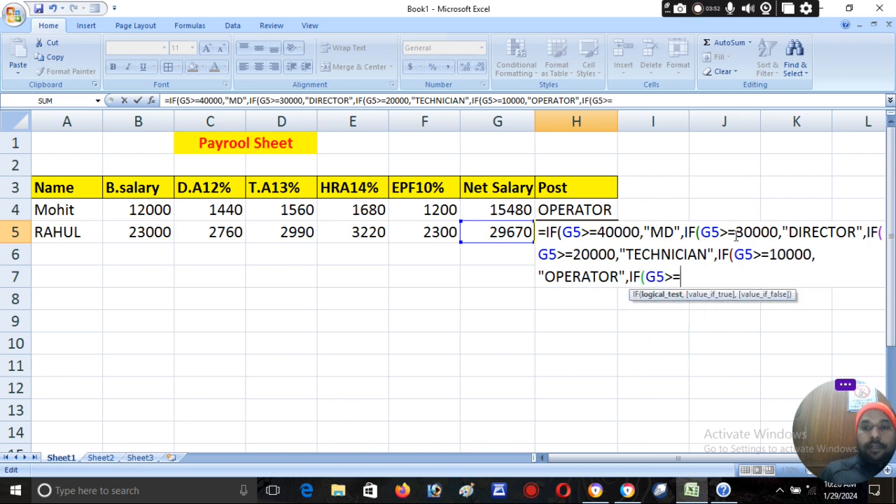
type("5000")
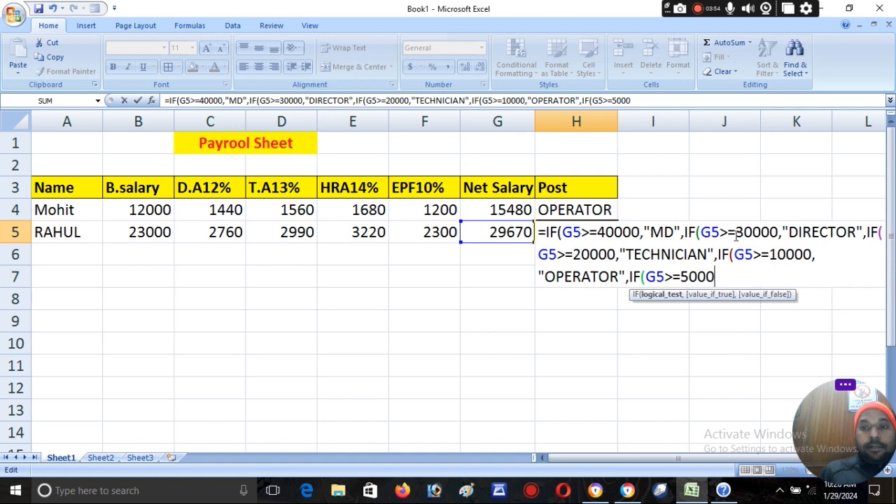
type(",\"PE")
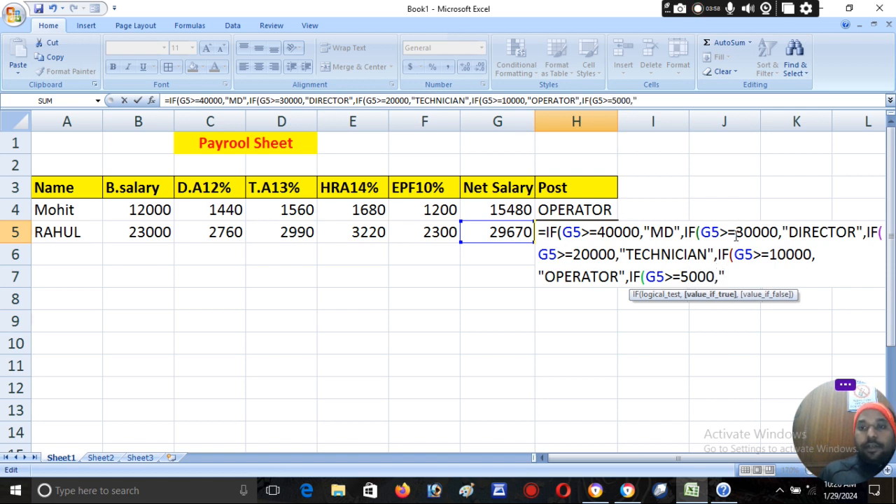
type("ON")
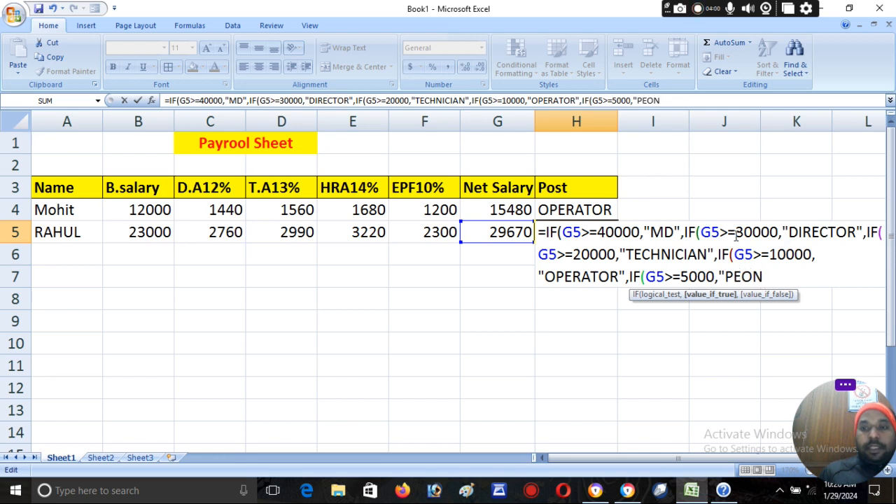
type("\",")
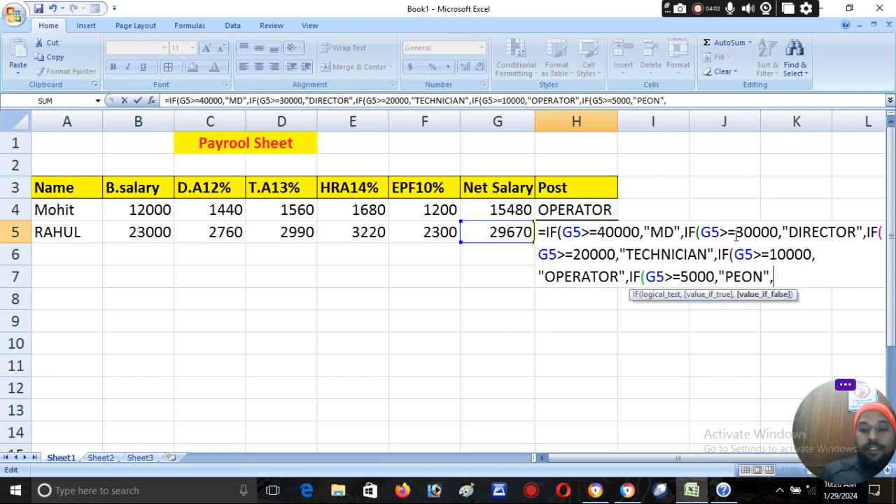
Finish the H5 formula with "SWEEPER" as the final false value and five closing parentheses, and enter it.
type("\"S")
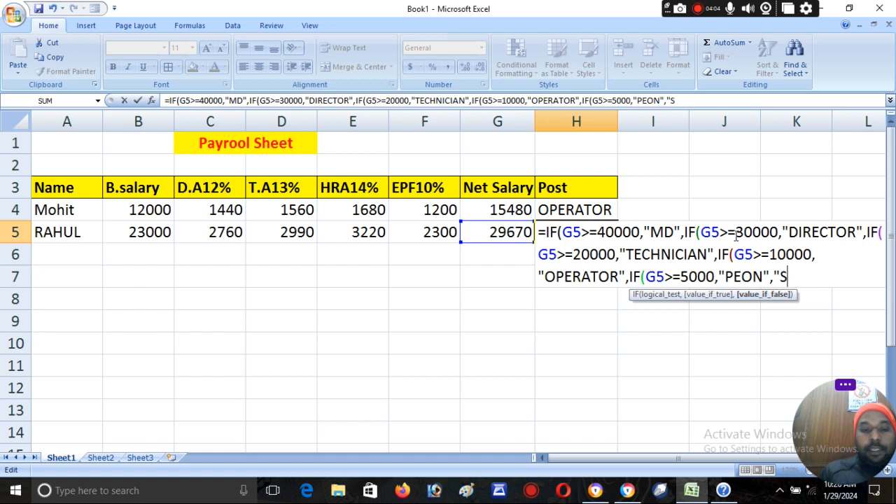
type("WEEPER")
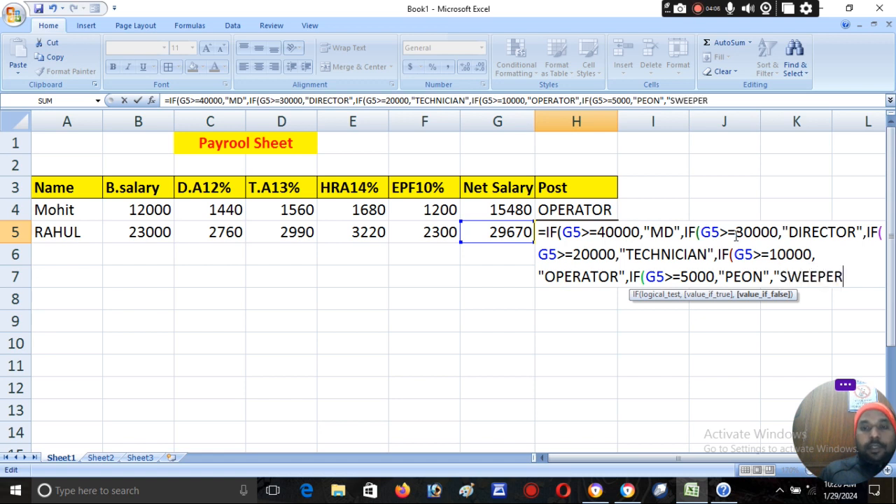
type("\"")
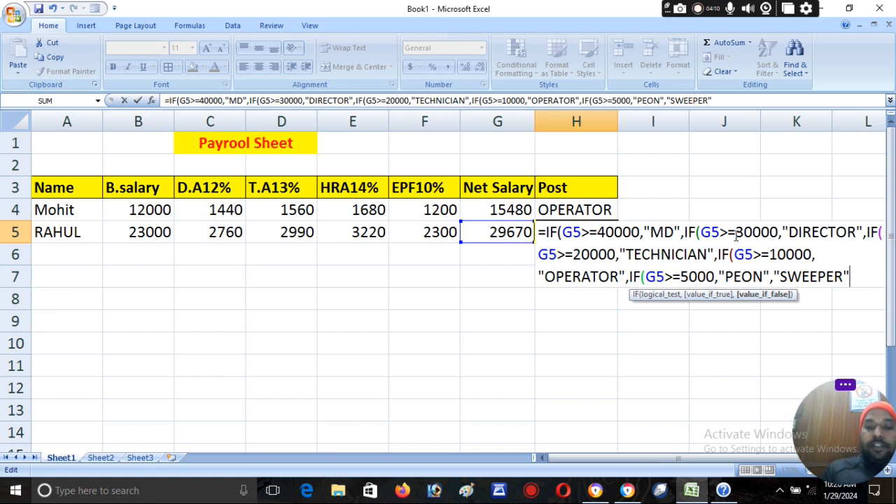
type(")))))")
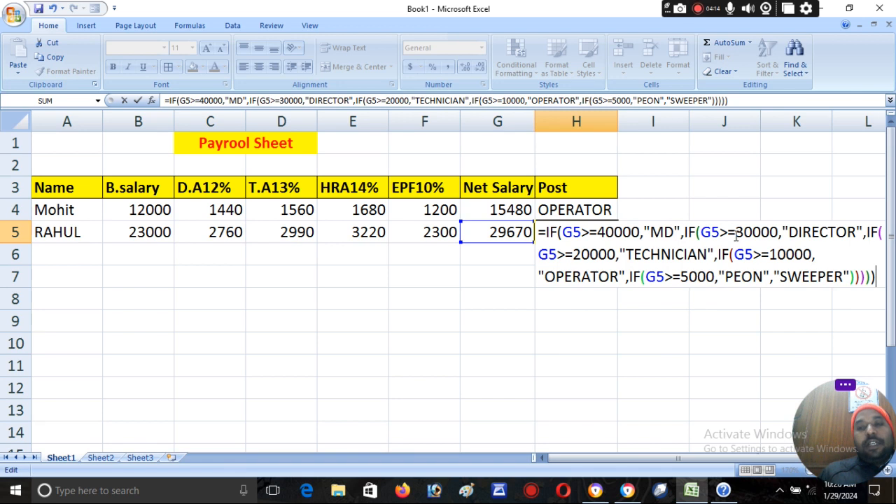
key("Return")
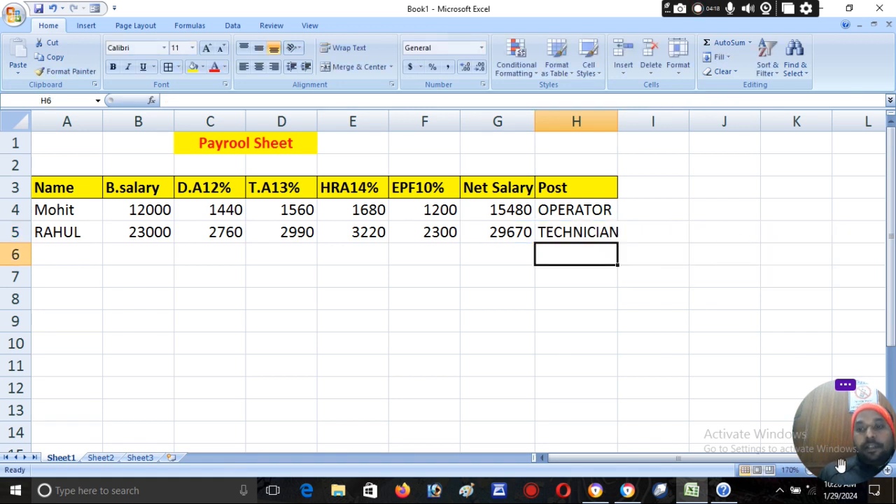
left_click(888, 472)
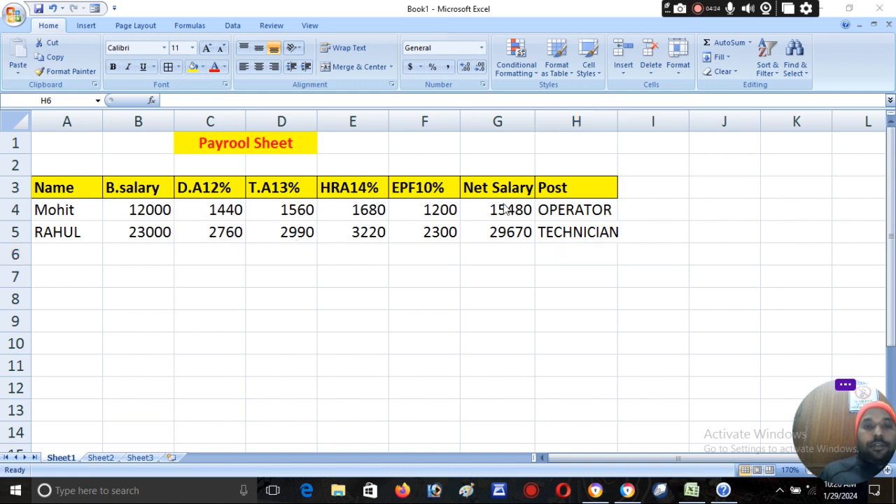
Enter the third employee's name in A6 and the basic salary 30000 in B6.
left_click(84, 253)
type("TANU")
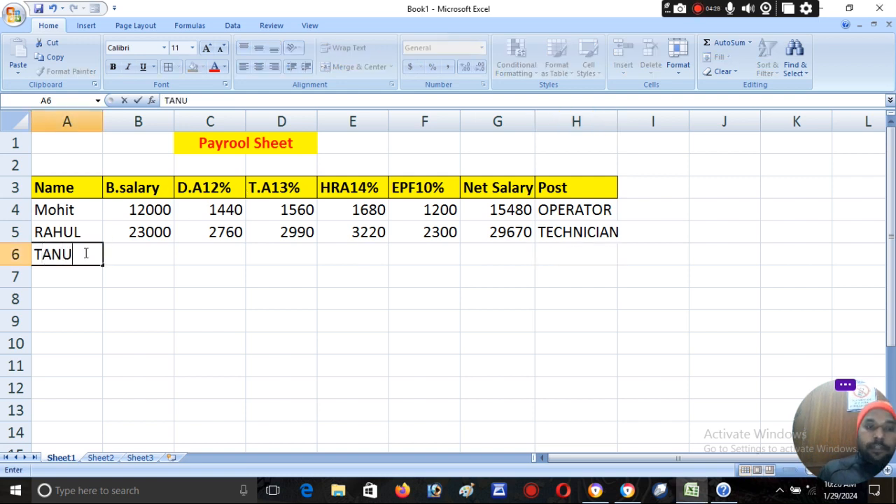
key("Tab")
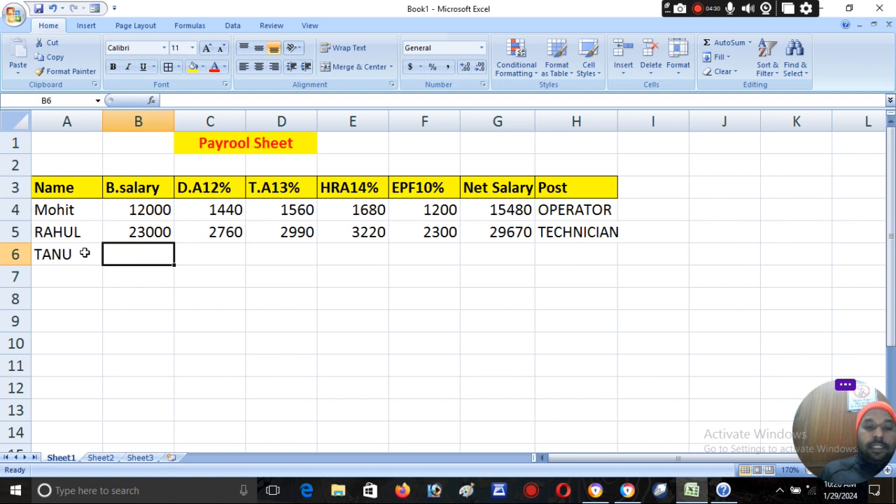
type("30000")
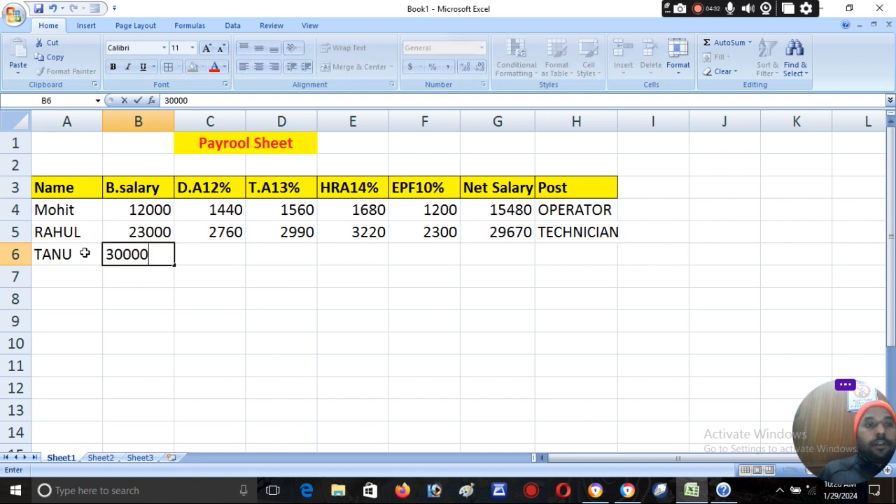
key("Tab")
Fill the formulas from C5:H5 down to row 6 and widen column H slightly to fit the posts.
left_click_drag(224, 235, 616, 260)
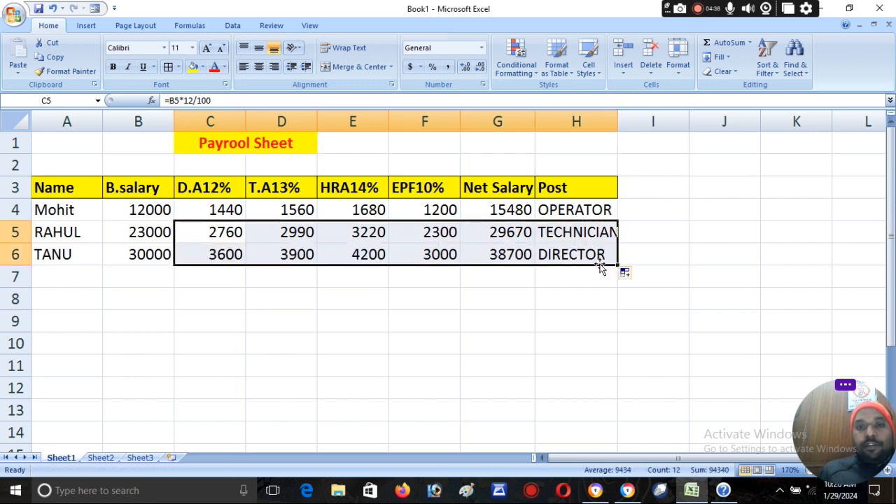
left_click_drag(618, 120, 624, 121)
Enter the fourth employee's name in A7 and basic salary 10000 in B7, and fill the C6:H6 formulas down to row 7.
left_click(68, 276)
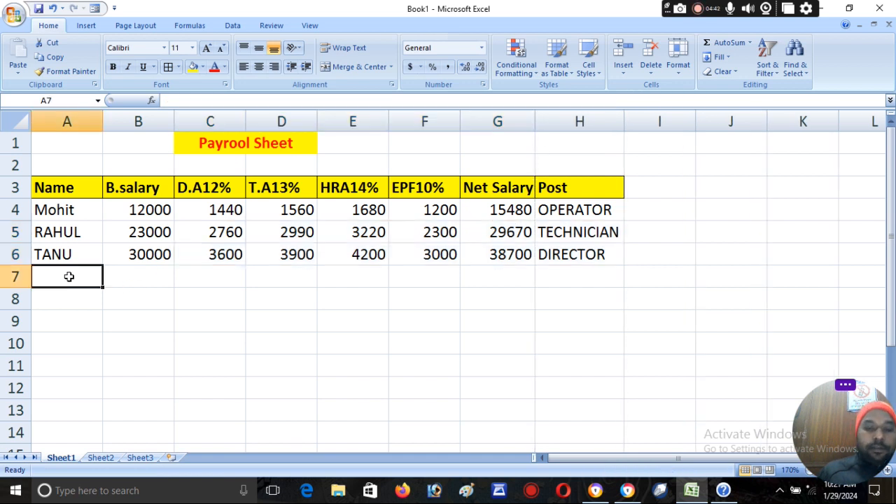
type("VIAJ")
key("BackSpace")
key("BackSpace")
type("JAY")
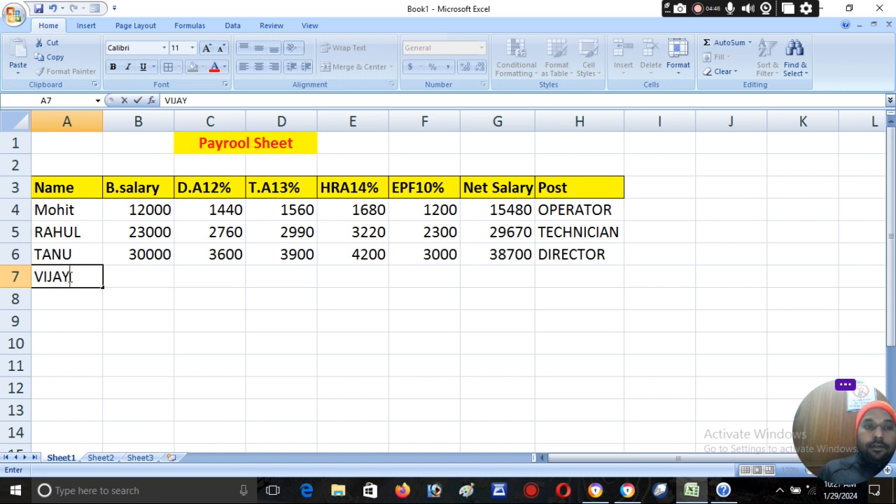
key("Tab")
type("10000")
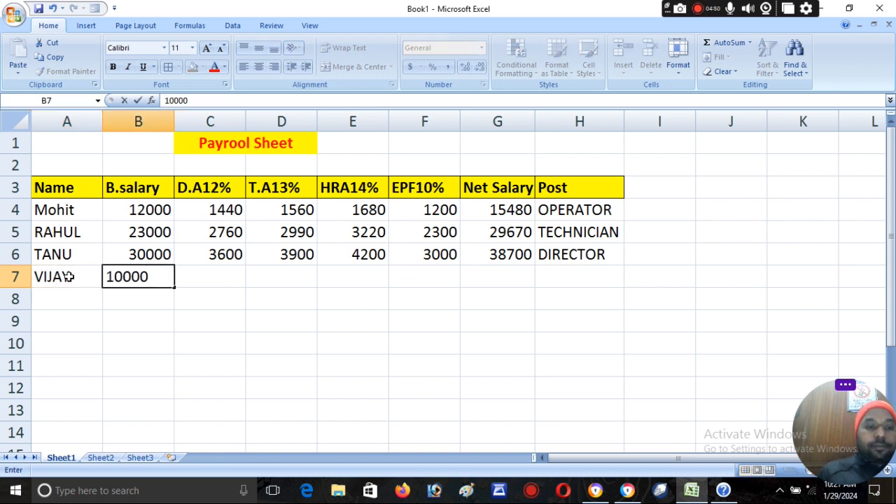
key("Tab")
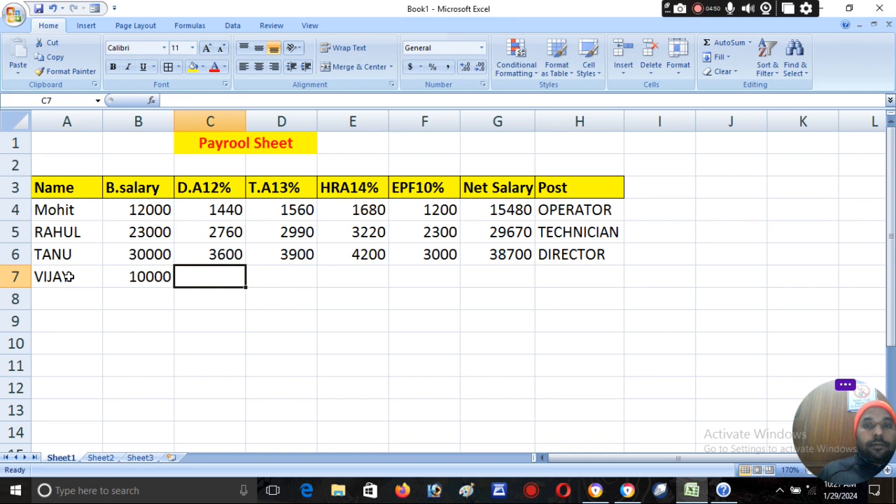
left_click_drag(220, 259, 626, 284)
Enter the fifth employee's name in A8 and begin the basic salary in B8 with the digit 3.
left_click(85, 301)
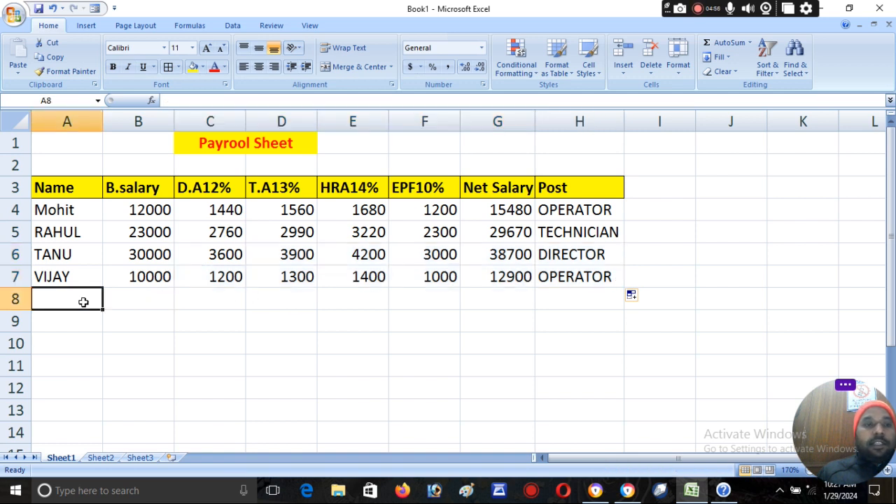
type("GAURAV")
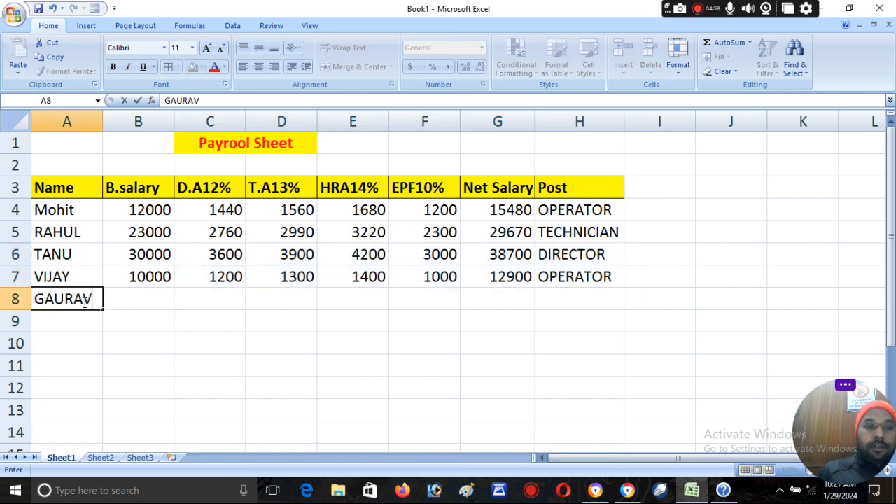
key("Tab")
type("4")
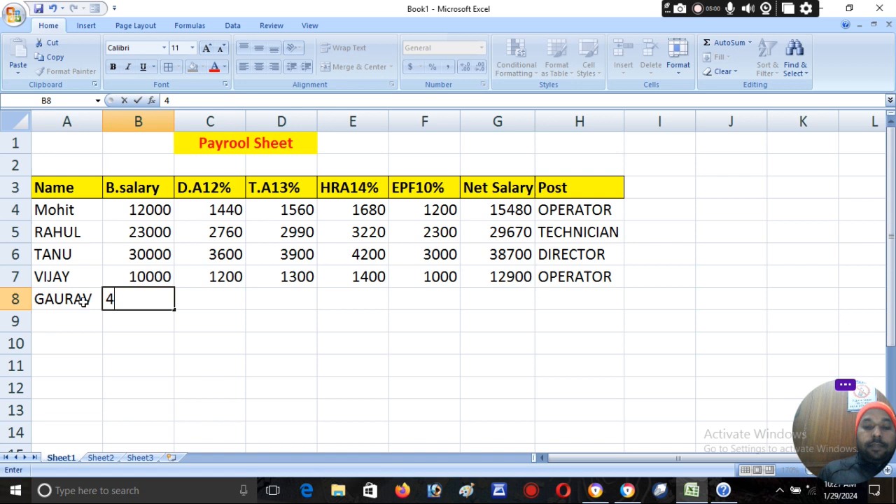
key("BackSpace")
type("3")
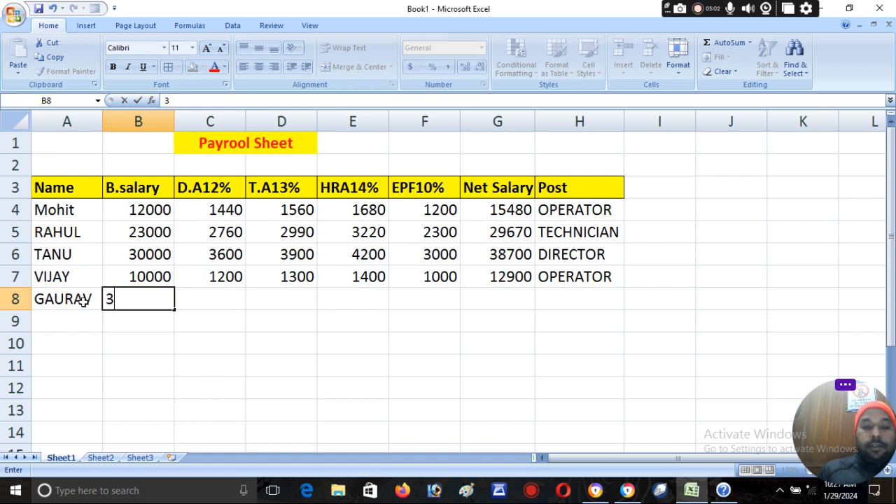